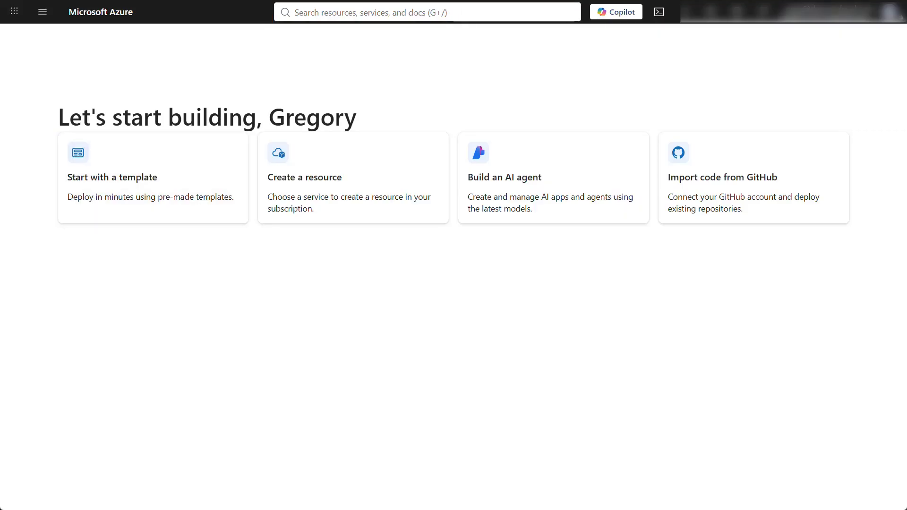
Search the portal for "subscript" and open the Subscriptions service.
{"action": "left_click", "coordinate": [370, 13]}
{"action": "type", "text": "subs"}
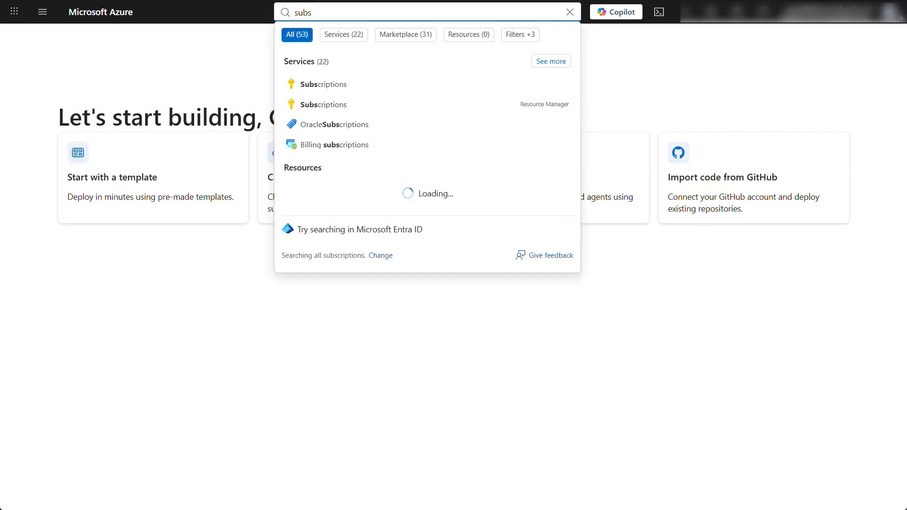
{"action": "type", "text": "cript"}
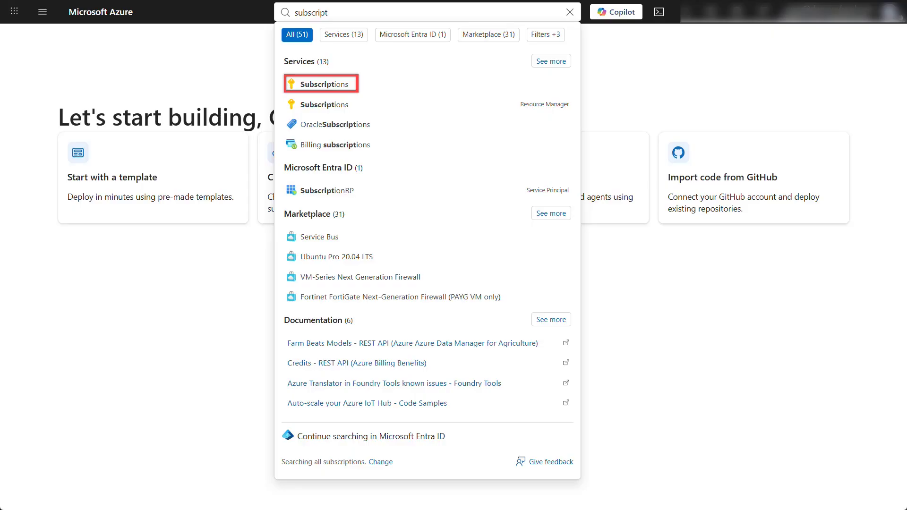
{"action": "left_click", "coordinate": [324, 84]}
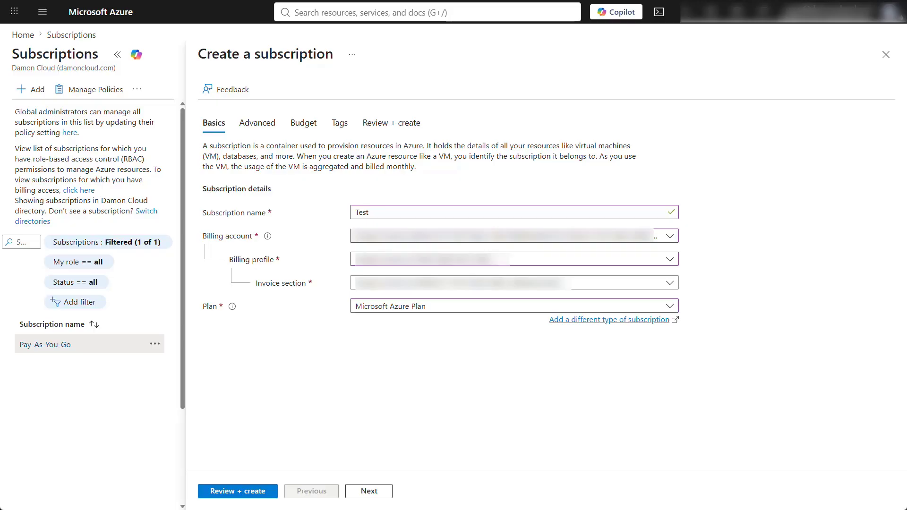
Select Microsoft Azure Plan for the Test subscription and advance through the Advanced, Budget and Tags pages to the review.
{"action": "left_click", "coordinate": [670, 306]}
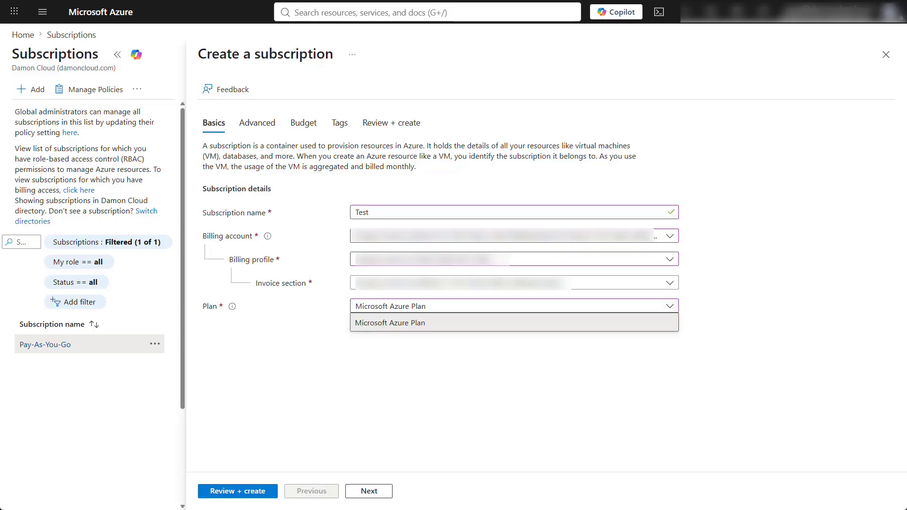
{"action": "left_click", "coordinate": [391, 323]}
{"action": "left_click", "coordinate": [369, 491]}
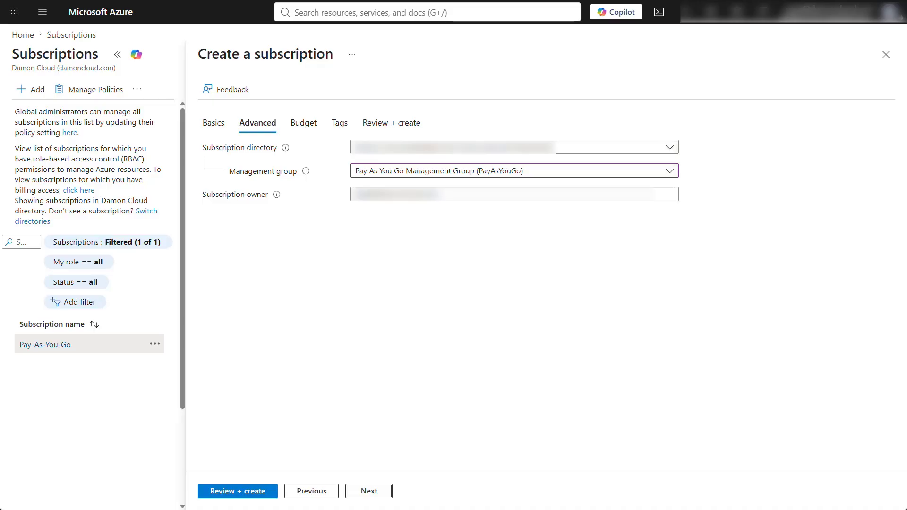
{"action": "key", "text": "Return"}
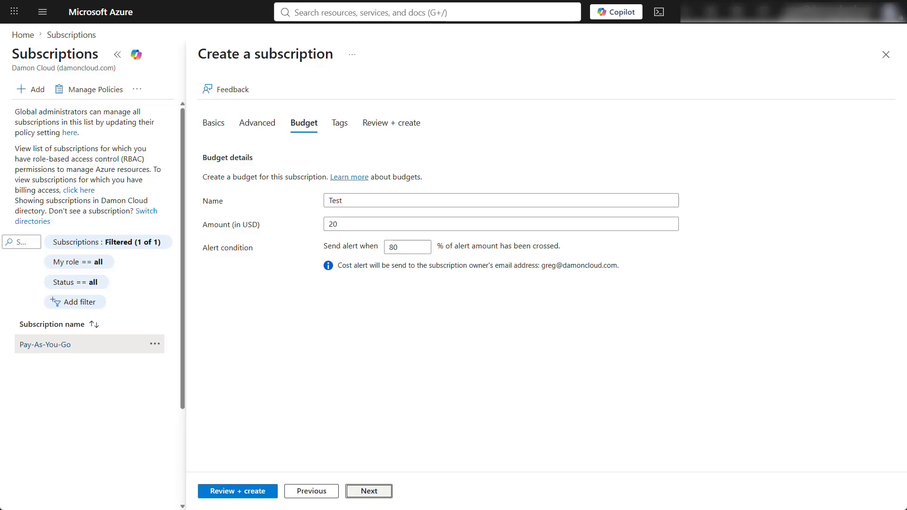
{"action": "key", "text": "Return"}
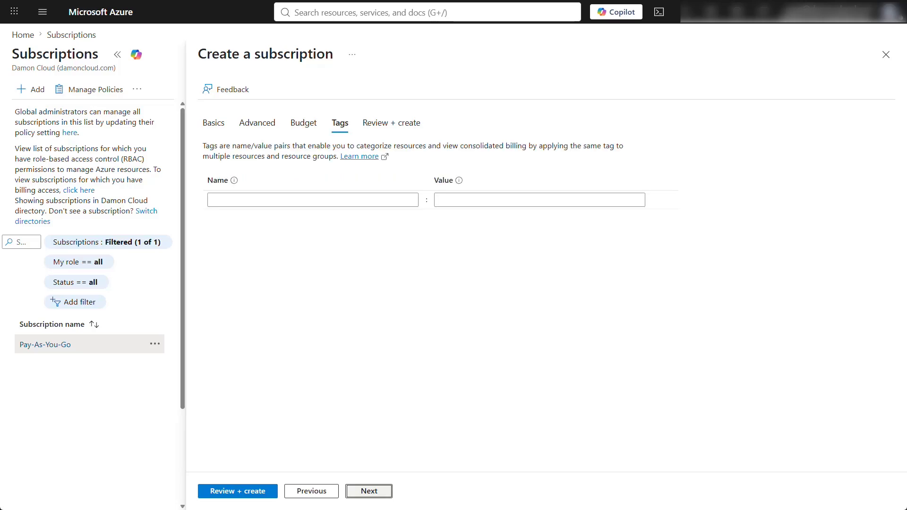
{"action": "key", "text": "Return"}
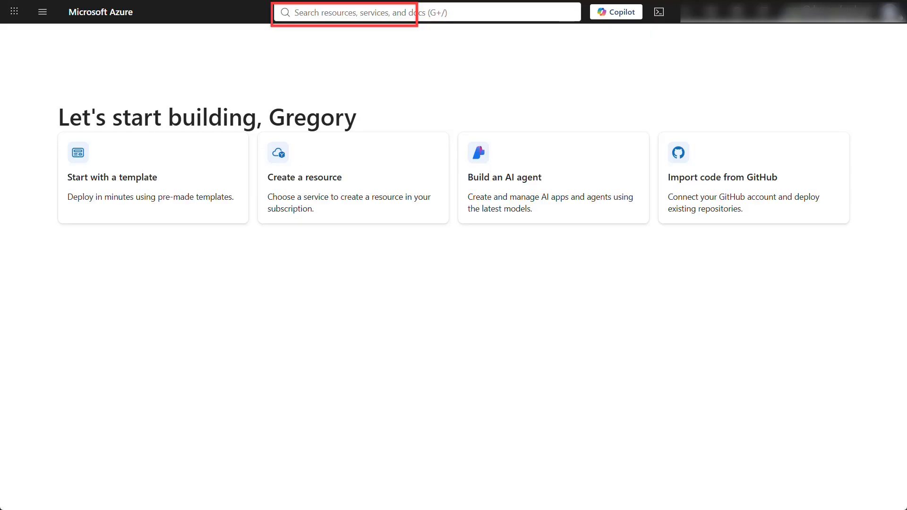
Search the portal for "purview", open Microsoft Purview accounts and start creating a new account.
{"action": "left_click", "coordinate": [369, 12]}
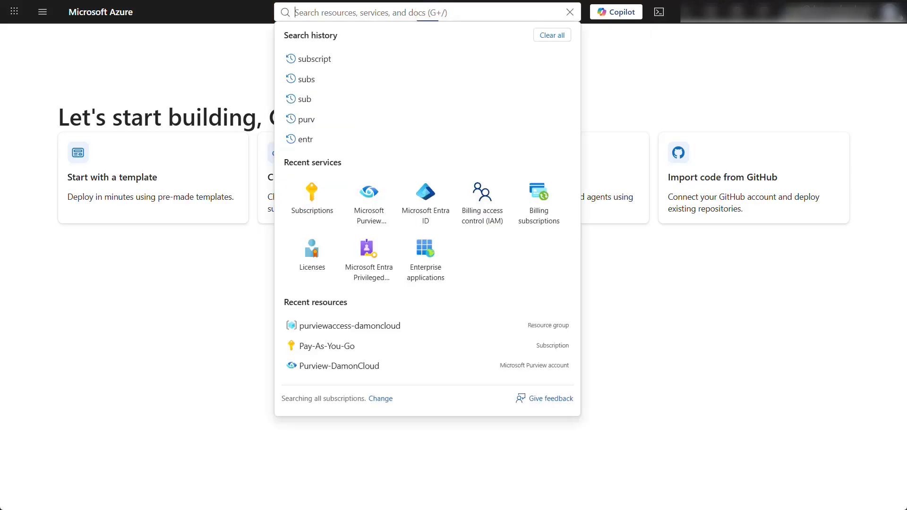
{"action": "type", "text": "purview"}
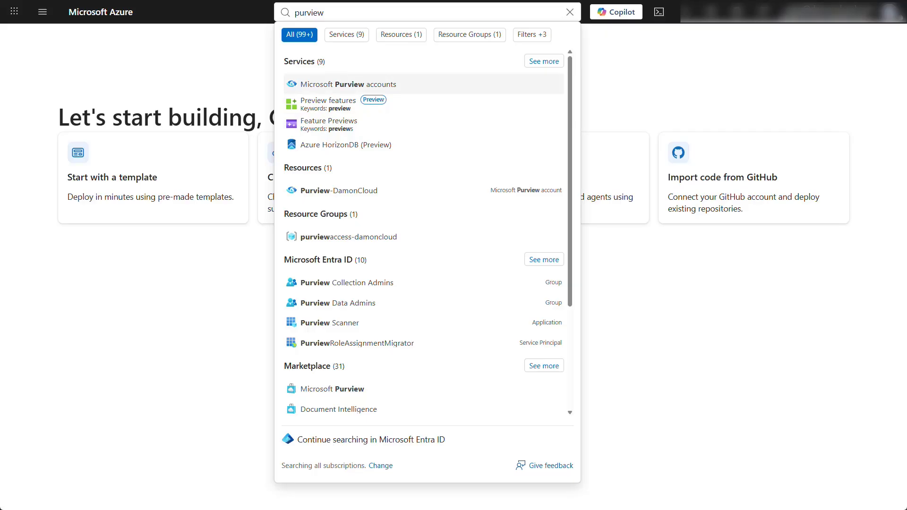
{"action": "left_click", "coordinate": [349, 84]}
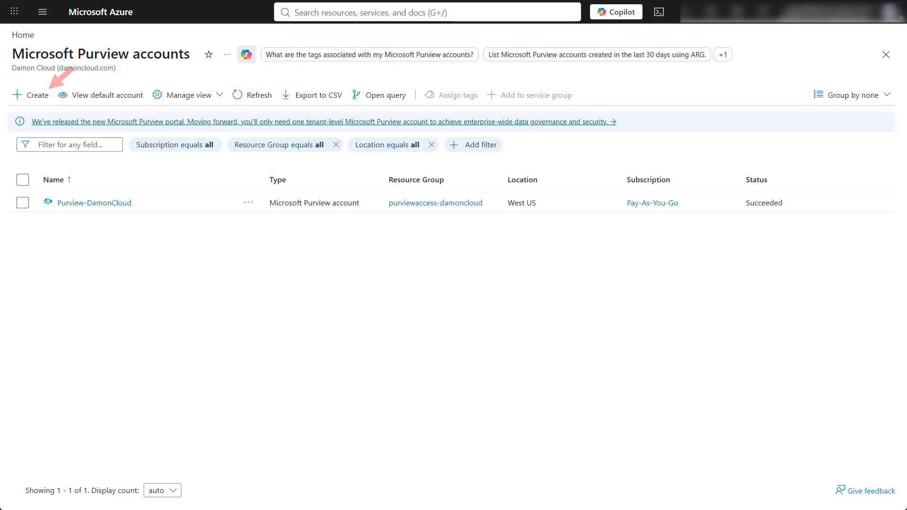
{"action": "left_click", "coordinate": [30, 95]}
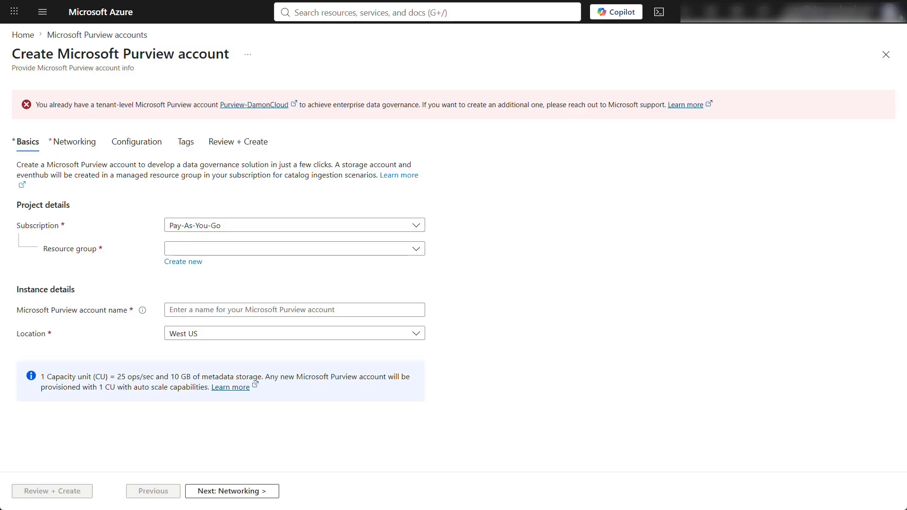
Set the resource group to purviewaccess-damoncloud and name the Purview account Microsoft-Purview-2.
{"action": "left_click", "coordinate": [416, 225]}
{"action": "key", "text": "Escape"}
{"action": "left_click", "coordinate": [416, 249]}
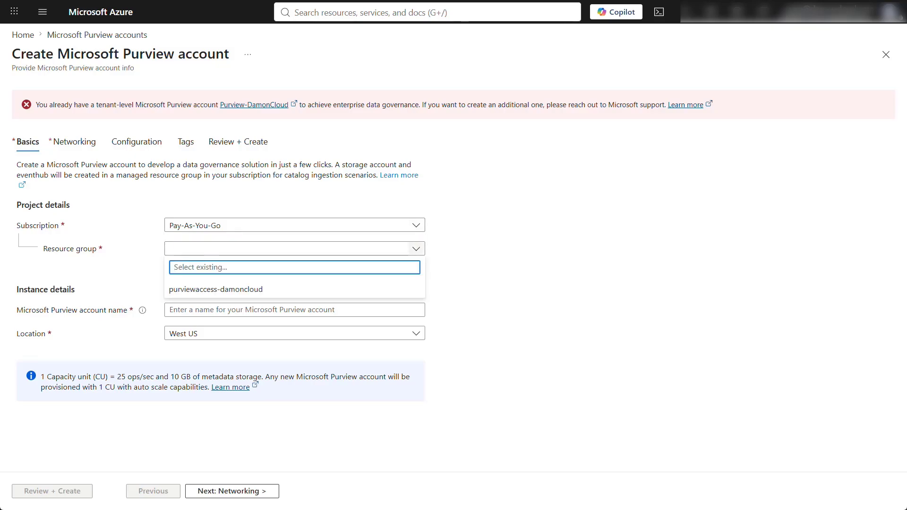
{"action": "left_click", "coordinate": [294, 289]}
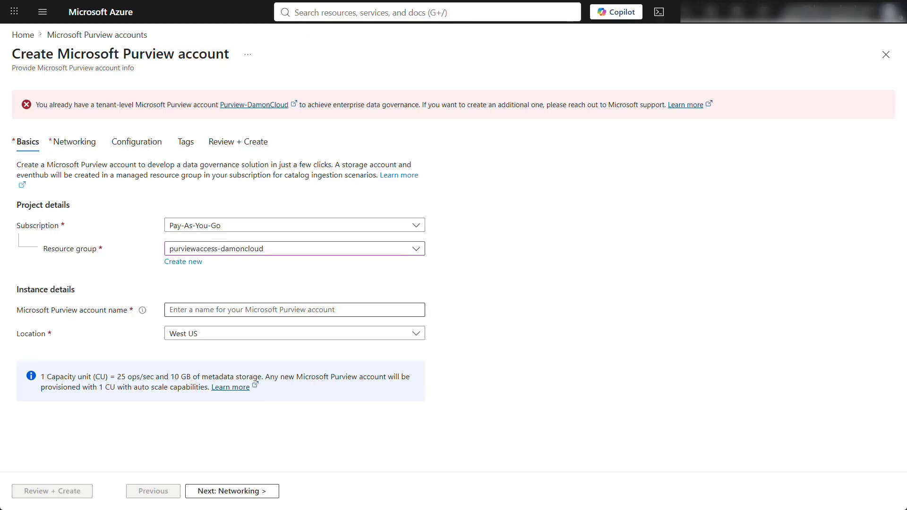
{"action": "left_click", "coordinate": [263, 310]}
{"action": "type", "text": "Micr"}
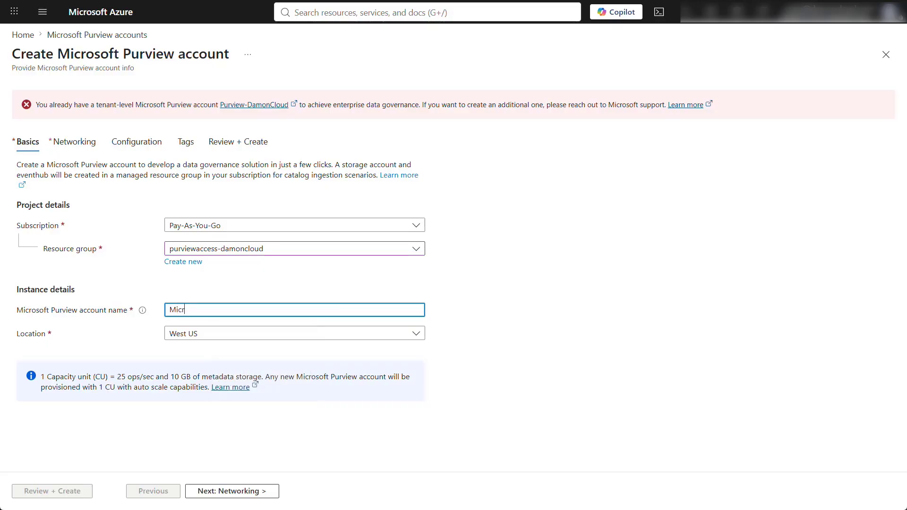
{"action": "type", "text": "osoft-P"}
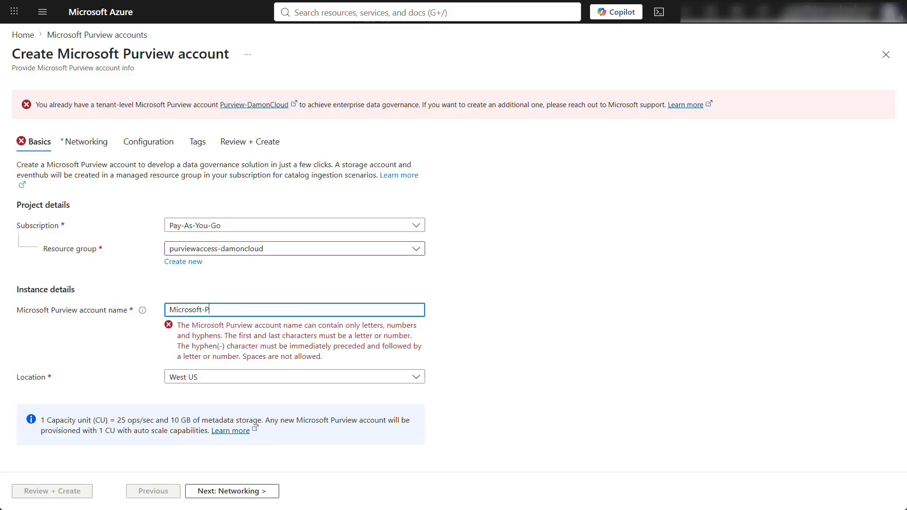
{"action": "type", "text": "urview-2"}
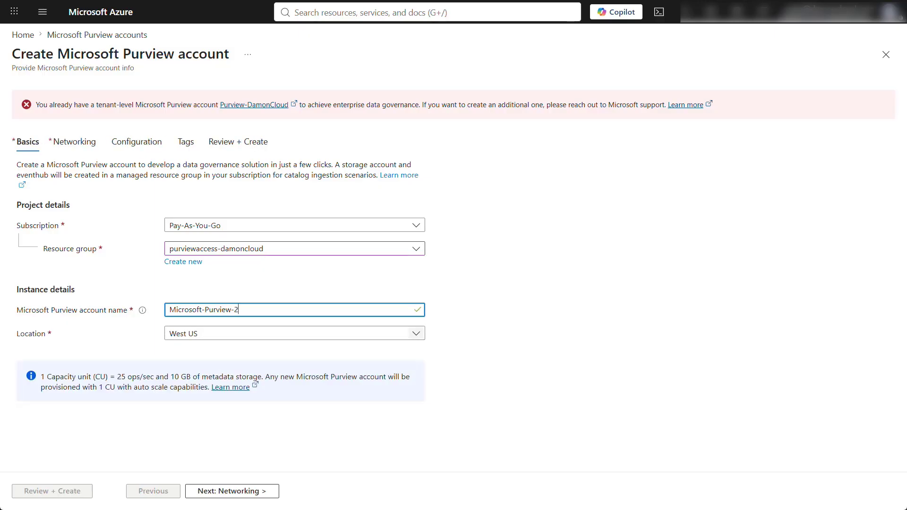
Advance the Purview account setup through Networking, Configuration and Tags to the review, keeping All networks connectivity and adding no tags.
{"action": "left_click", "coordinate": [249, 491]}
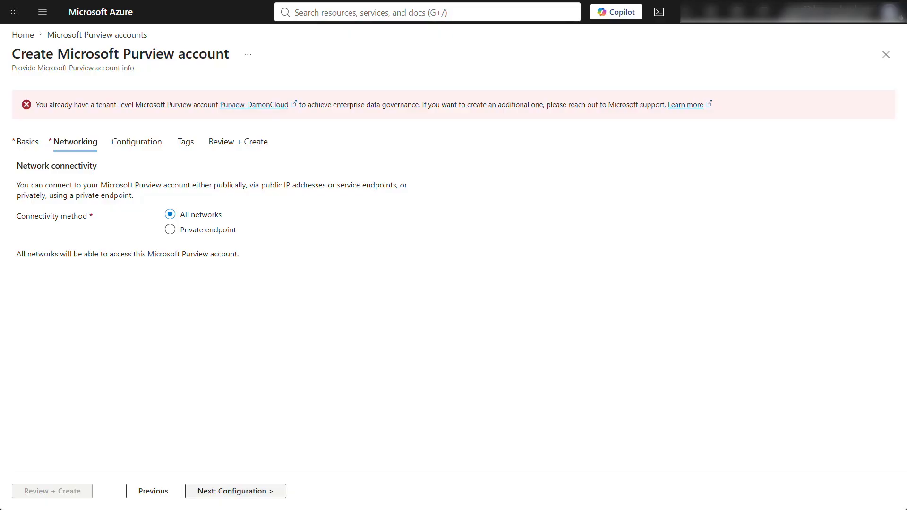
{"action": "left_click", "coordinate": [236, 491]}
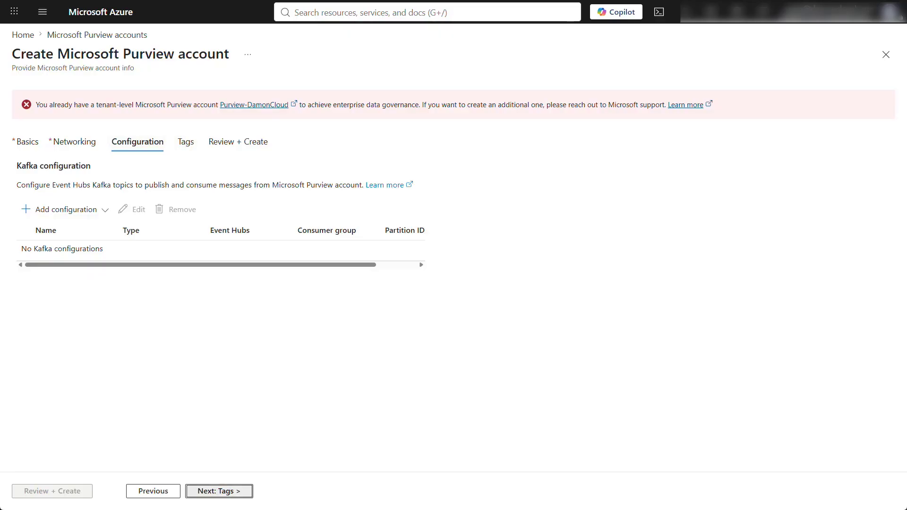
{"action": "left_click", "coordinate": [218, 491]}
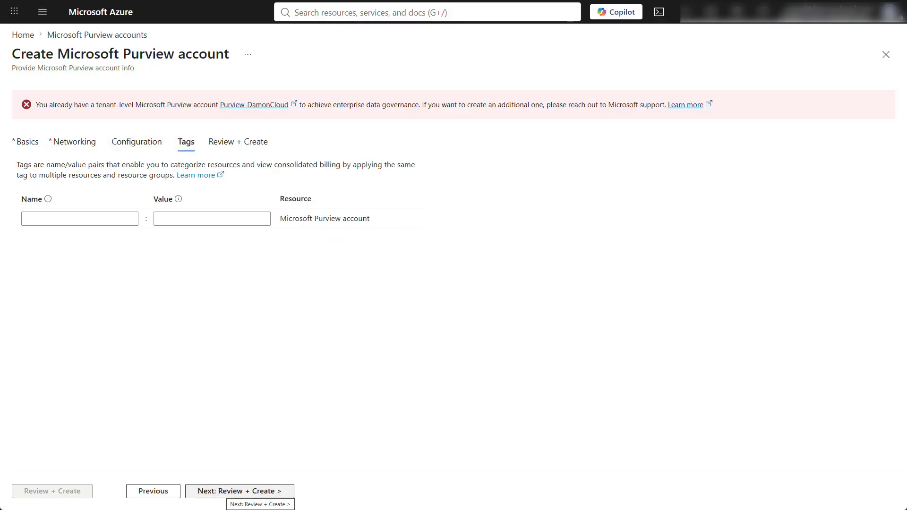
{"action": "left_click", "coordinate": [229, 491]}
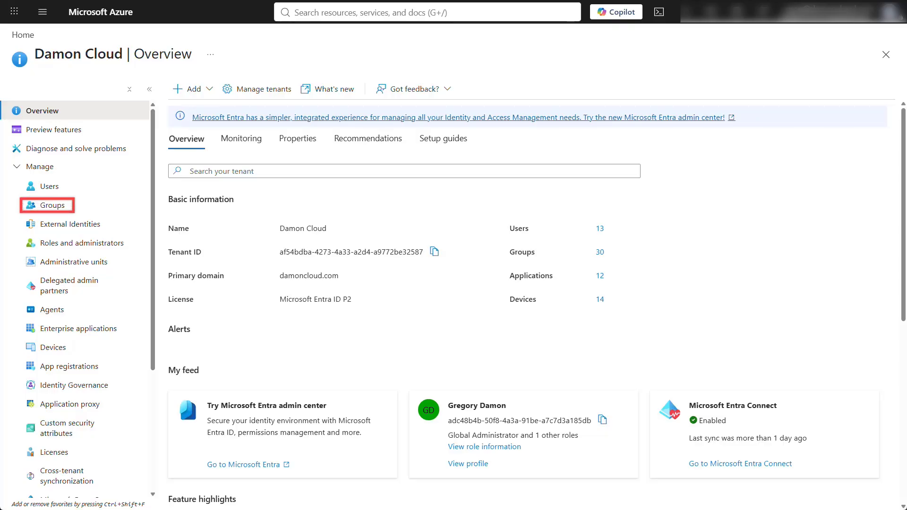
Search all Entra groups for "enter", open the Enterprise_Data_Catalog group and view its members.
{"action": "left_click", "coordinate": [51, 206]}
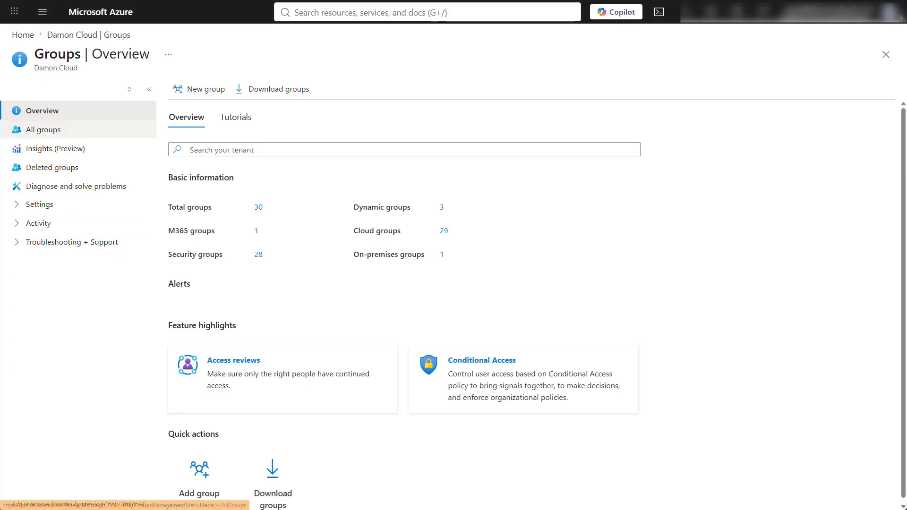
{"action": "left_click", "coordinate": [43, 129]}
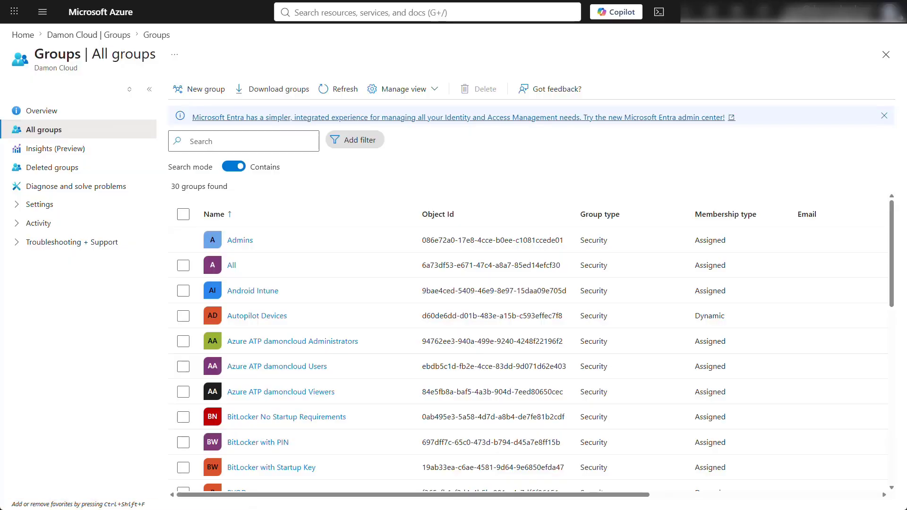
{"action": "left_click", "coordinate": [243, 141]}
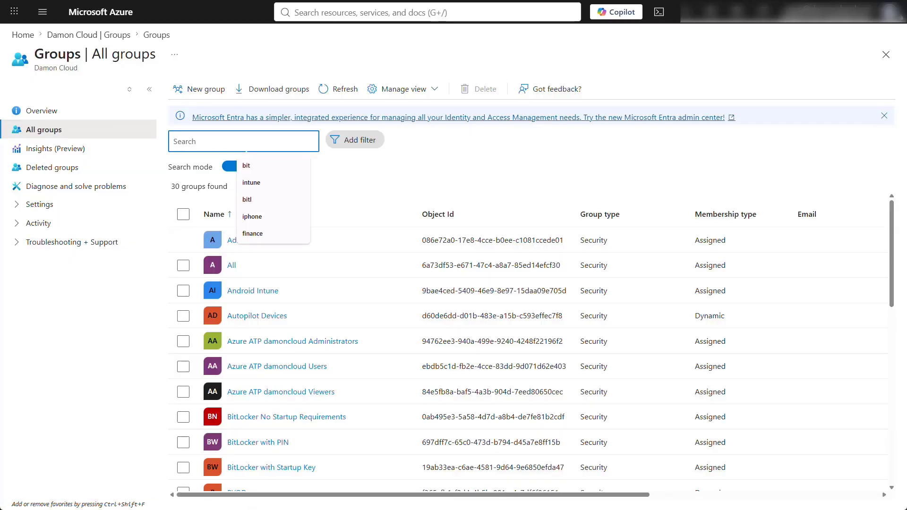
{"action": "type", "text": "enter"}
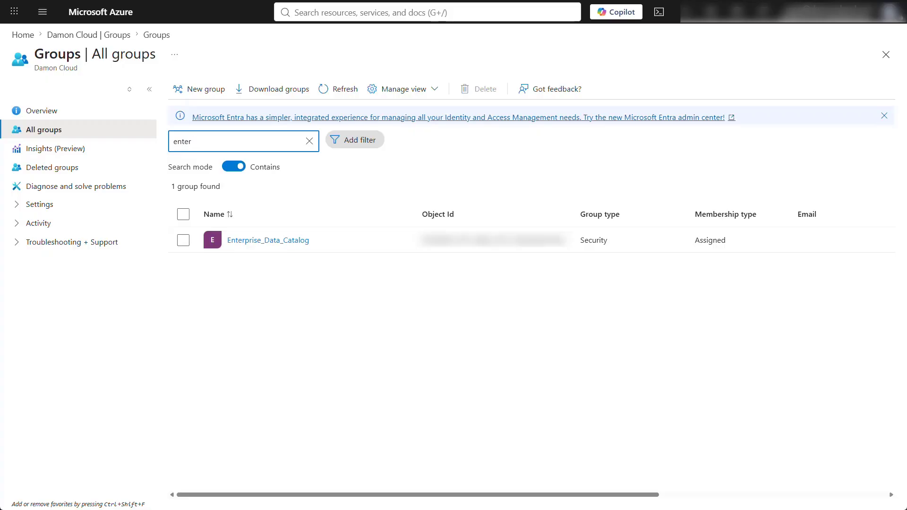
{"action": "left_click", "coordinate": [268, 240]}
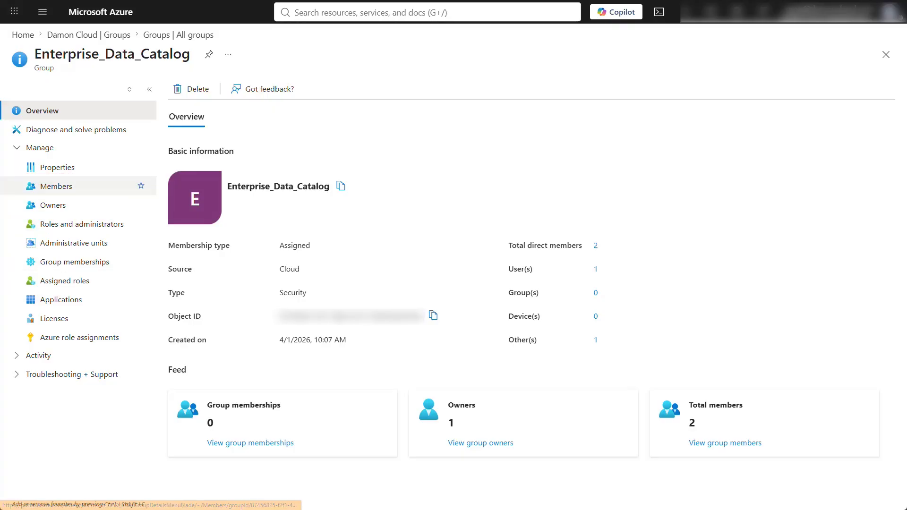
{"action": "left_click", "coordinate": [56, 186]}
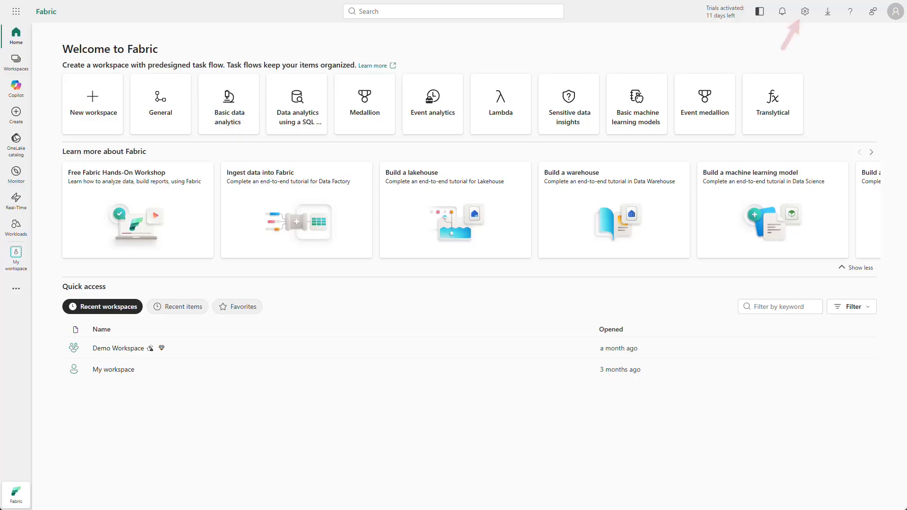
In Microsoft Fabric, open the Admin portal from the settings and filter the tenant settings by "API".
{"action": "left_click", "coordinate": [805, 12]}
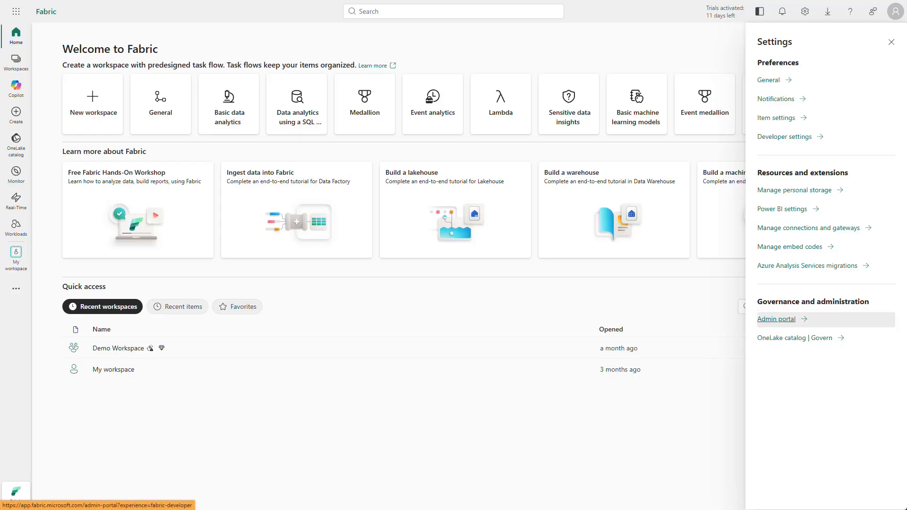
{"action": "left_click", "coordinate": [776, 319]}
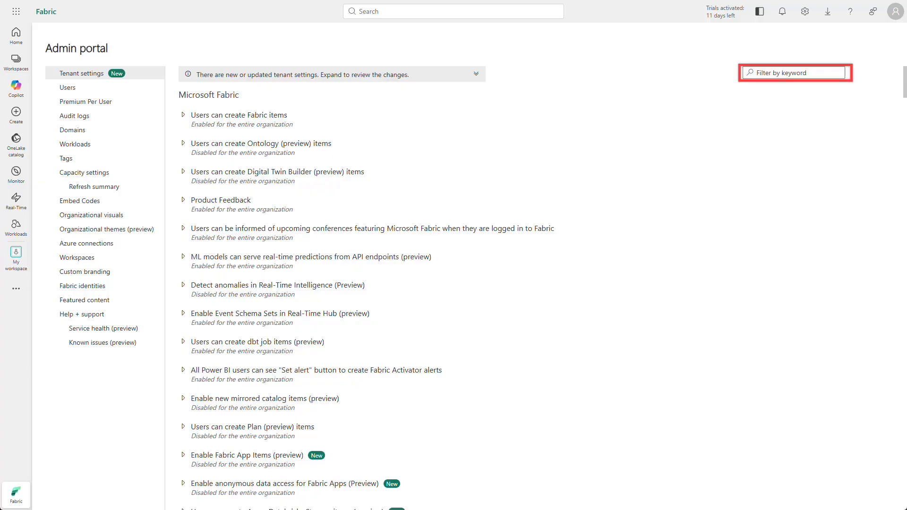
{"action": "type", "text": "API"}
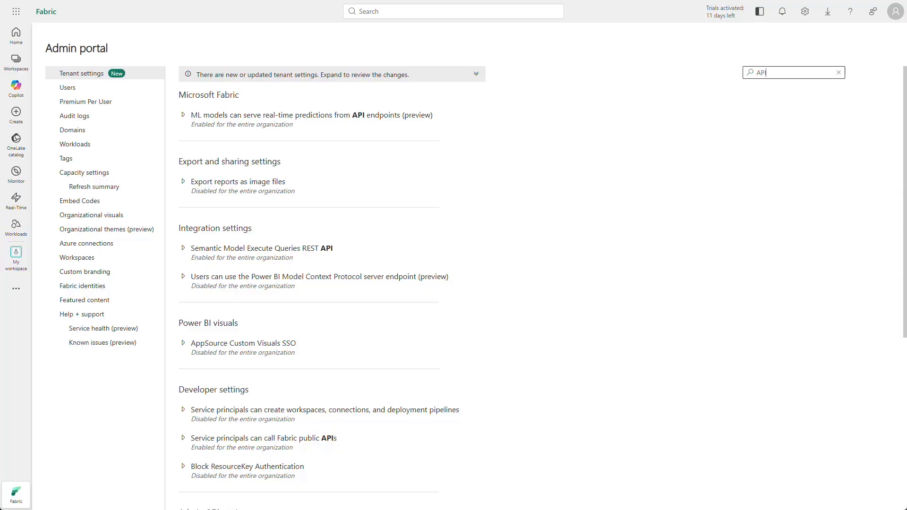
Examine the tenant settings for the Semantic Model Execute Queries REST API and for service principals calling Fabric public APIs.
{"action": "scroll", "coordinate": [534, 288], "scroll_direction": "down", "scroll_amount": 1}
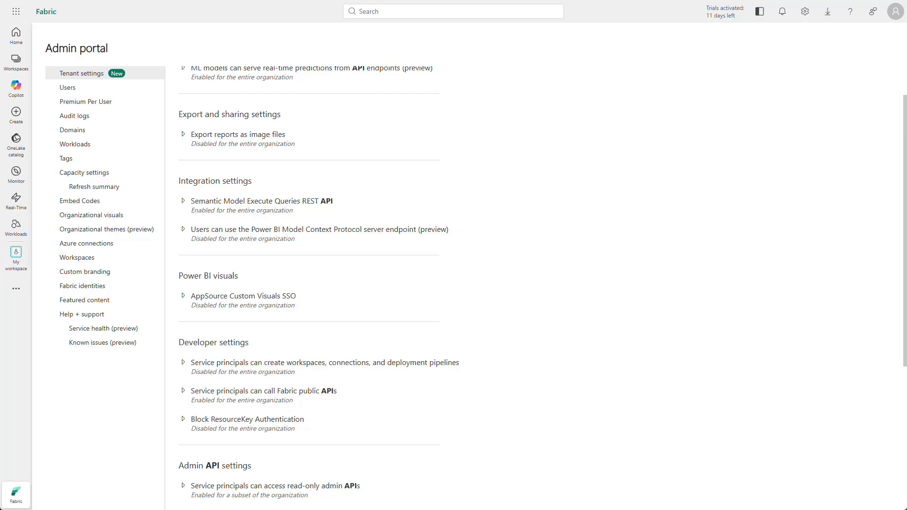
{"action": "left_click", "coordinate": [184, 201]}
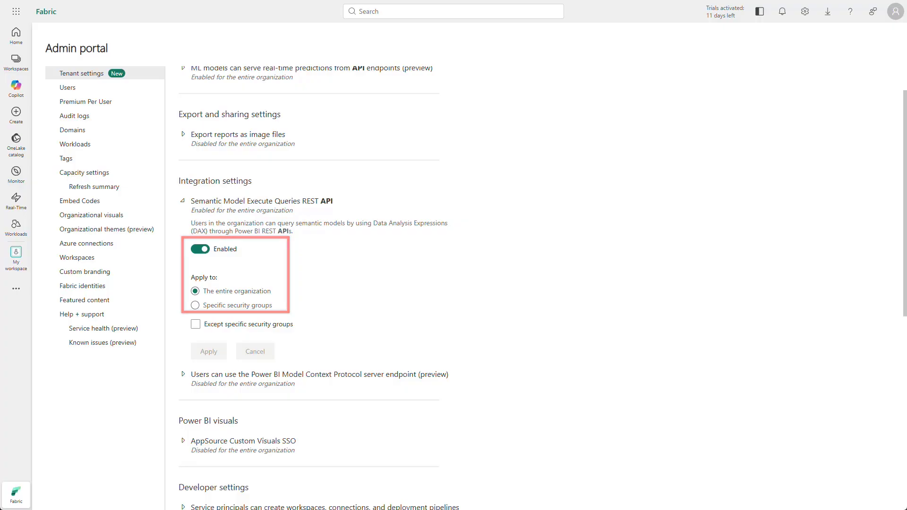
{"action": "left_click", "coordinate": [183, 200]}
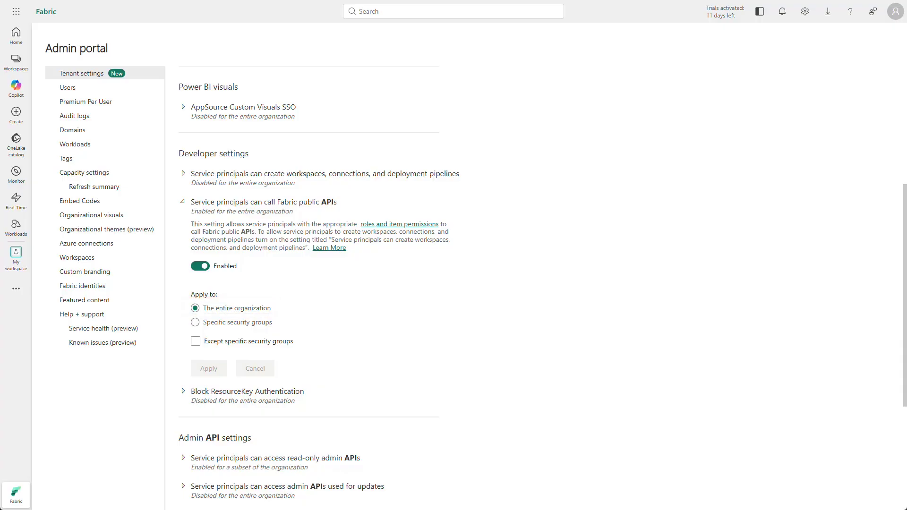
{"action": "left_click", "coordinate": [183, 202]}
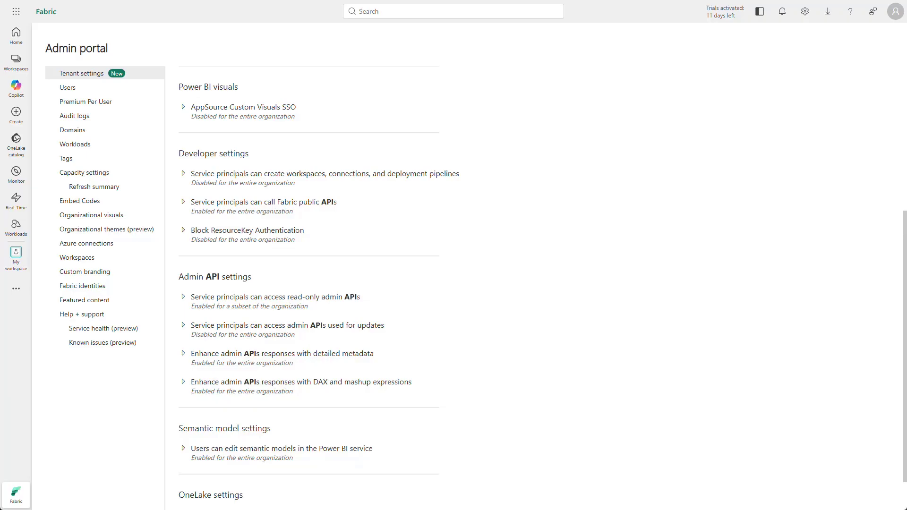
Examine the tenant setting that lets service principals access read-only admin APIs and the security group it applies to.
{"action": "scroll", "coordinate": [309, 284], "scroll_direction": "down", "scroll_amount": 1}
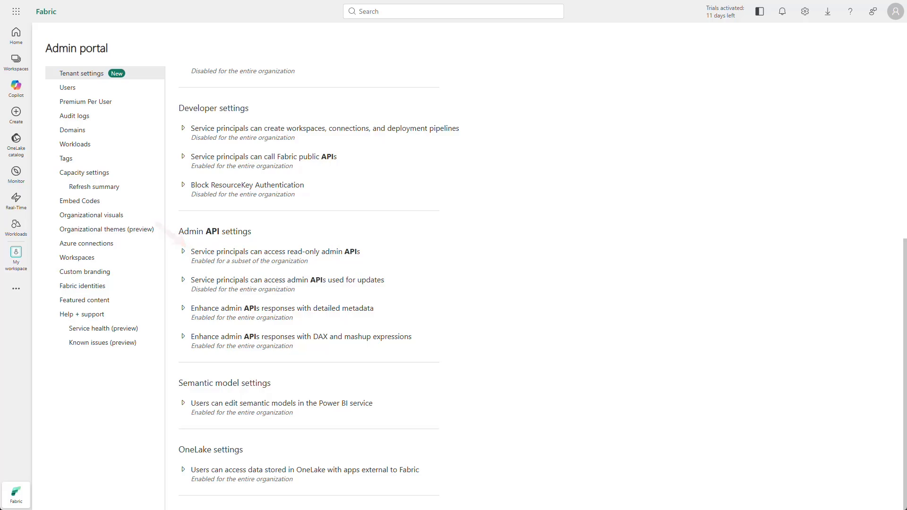
{"action": "left_click", "coordinate": [184, 251]}
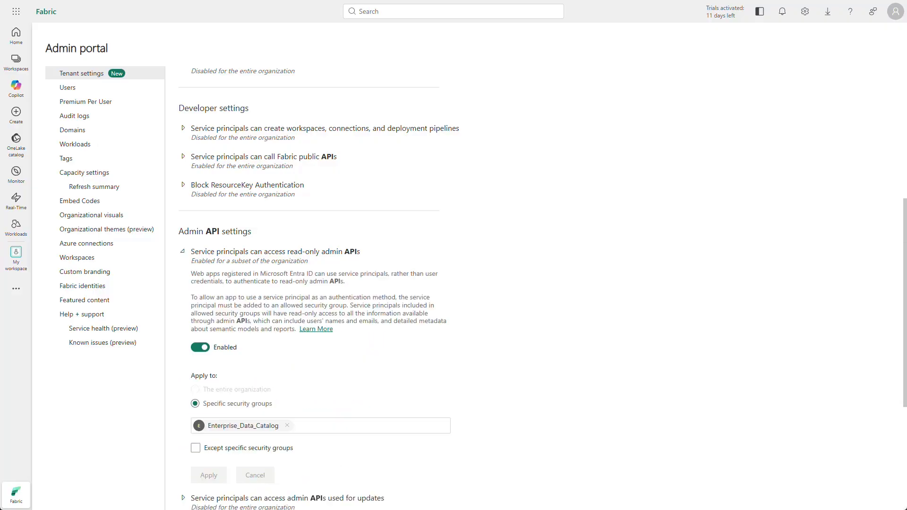
{"action": "scroll", "coordinate": [318, 283], "scroll_direction": "down", "scroll_amount": 2}
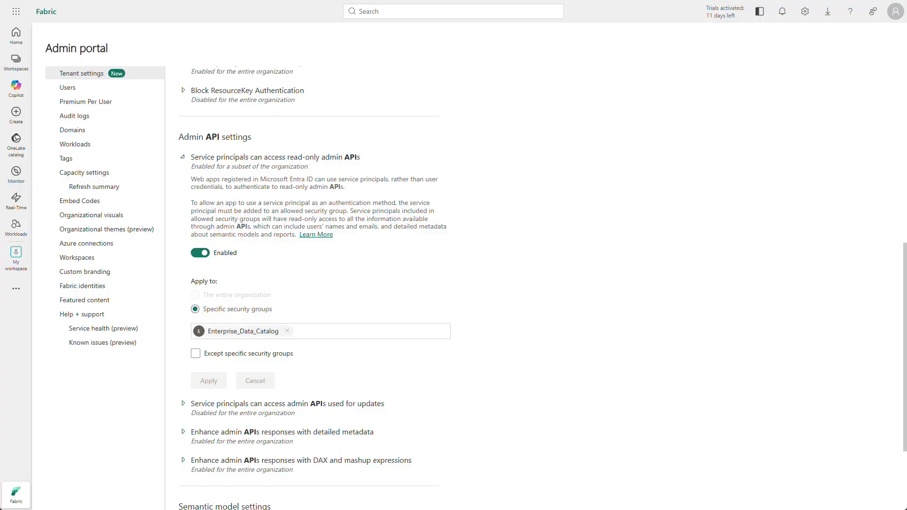
{"action": "left_click", "coordinate": [183, 157]}
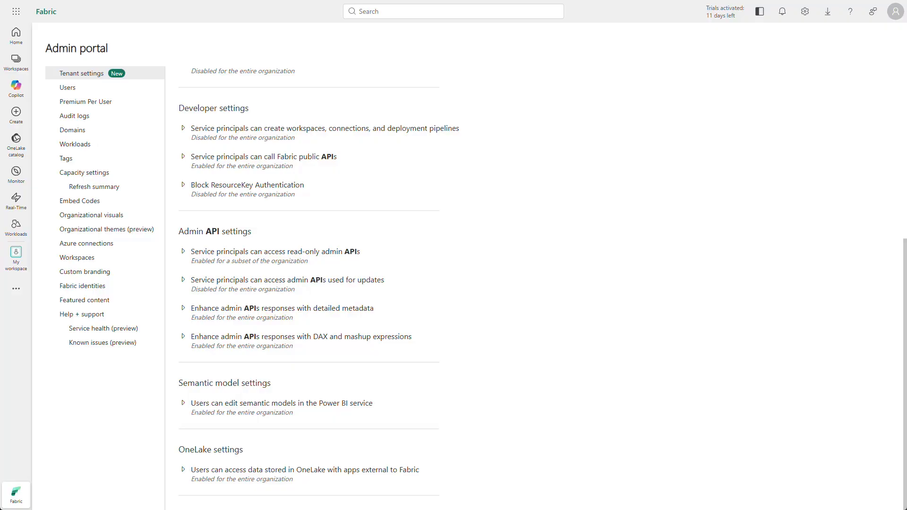
Examine the two settings that enhance admin API responses, with detailed metadata and with DAX and mashup expressions.
{"action": "left_click", "coordinate": [183, 308]}
{"action": "scroll", "coordinate": [543, 286], "scroll_direction": "down", "scroll_amount": 3}
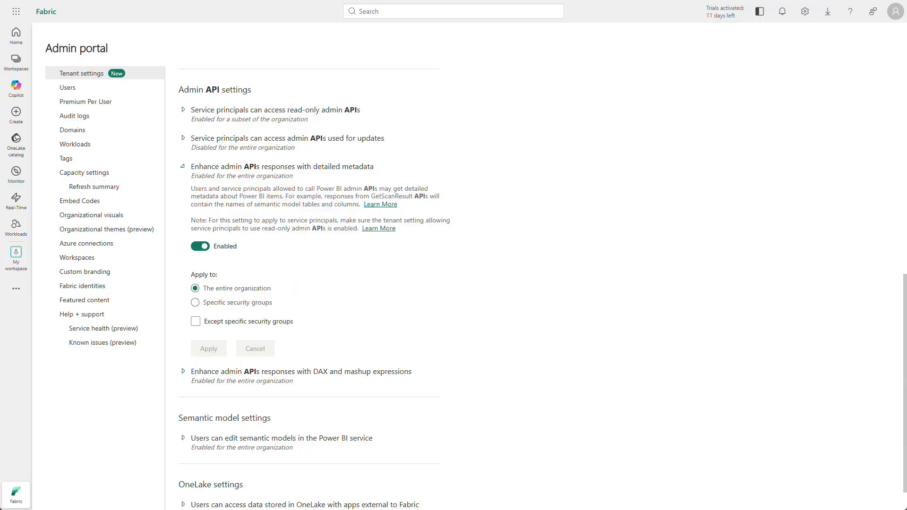
{"action": "left_click", "coordinate": [183, 166]}
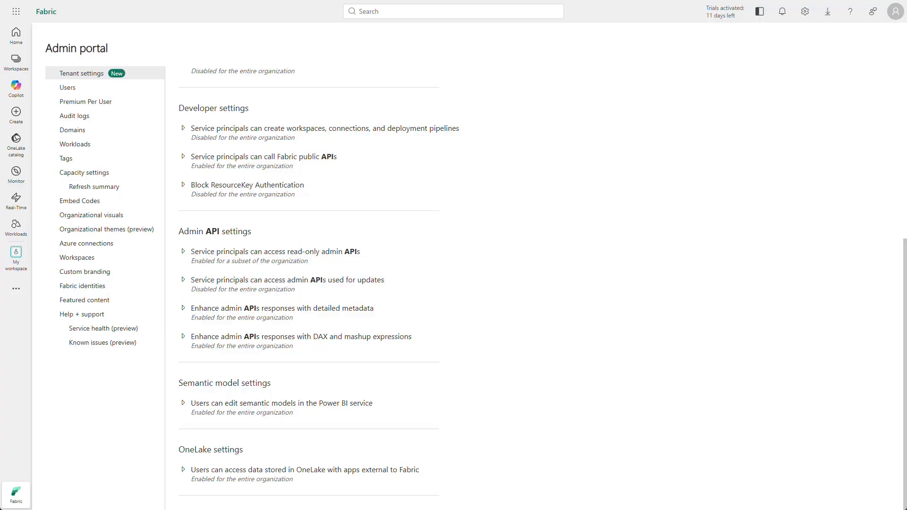
{"action": "left_click", "coordinate": [183, 336]}
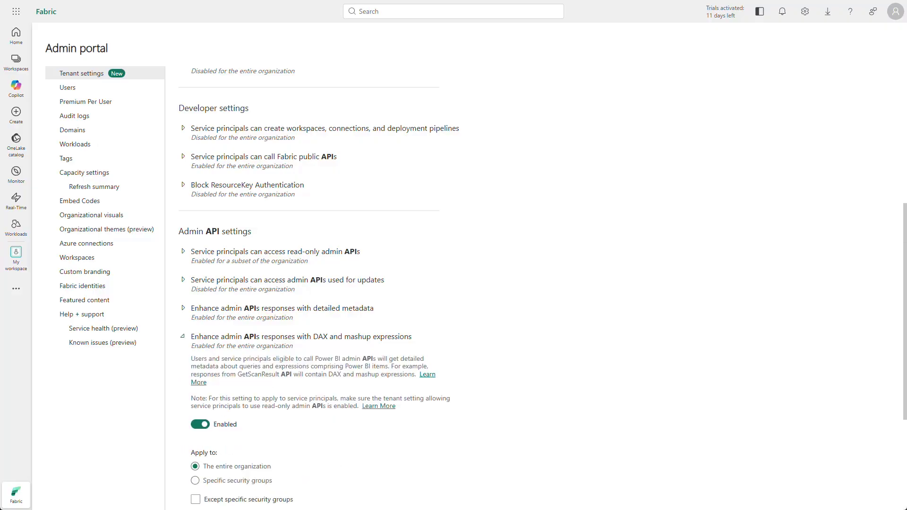
{"action": "scroll", "coordinate": [543, 289], "scroll_direction": "down", "scroll_amount": 4}
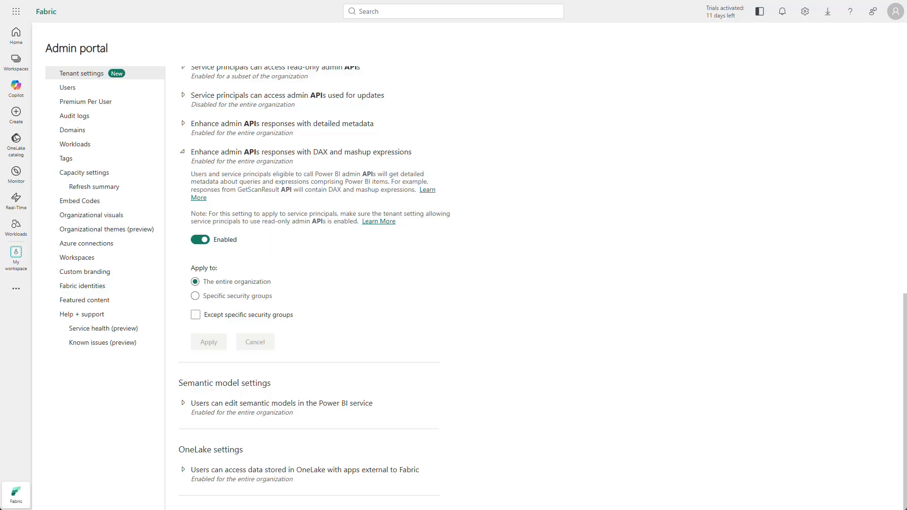
{"action": "left_click", "coordinate": [182, 152]}
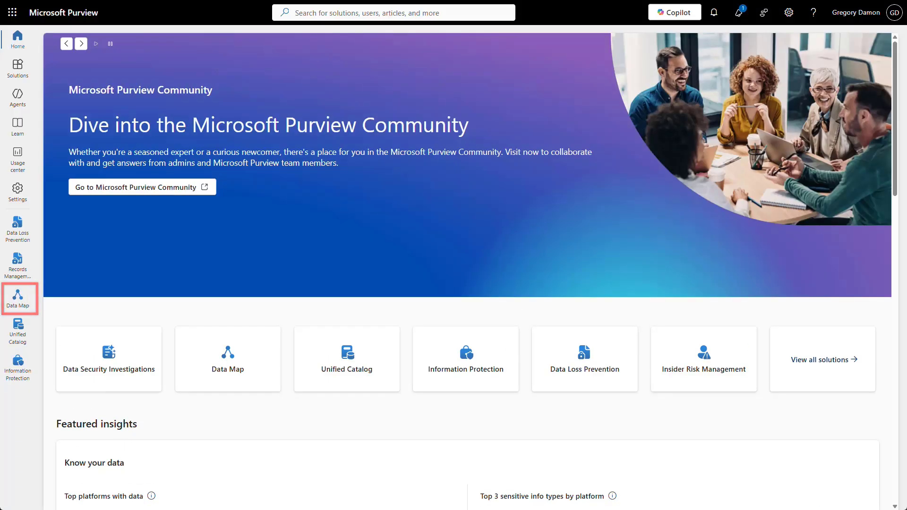
In Microsoft Purview's Data Map, start registering a data source, search the source types for "fabr" and choose Fabric (includes Power BI).
{"action": "left_click", "coordinate": [17, 297]}
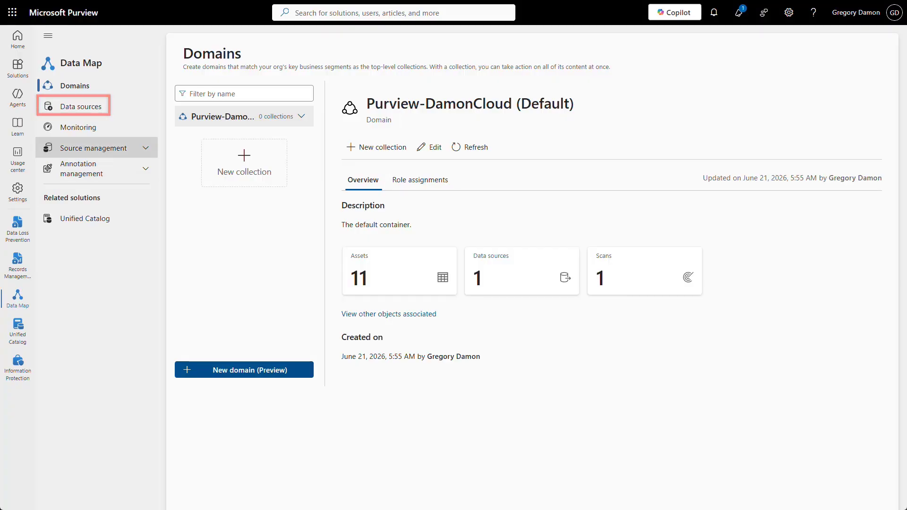
{"action": "left_click", "coordinate": [80, 106]}
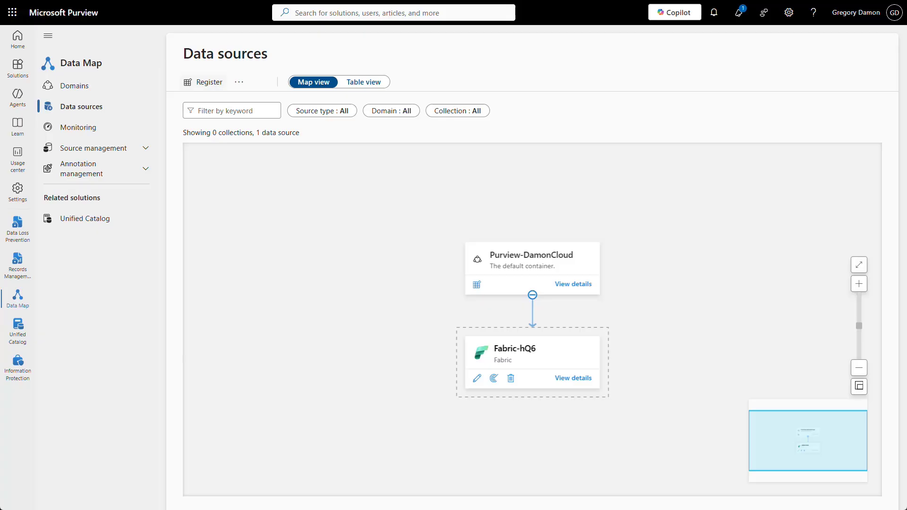
{"action": "left_click", "coordinate": [203, 82]}
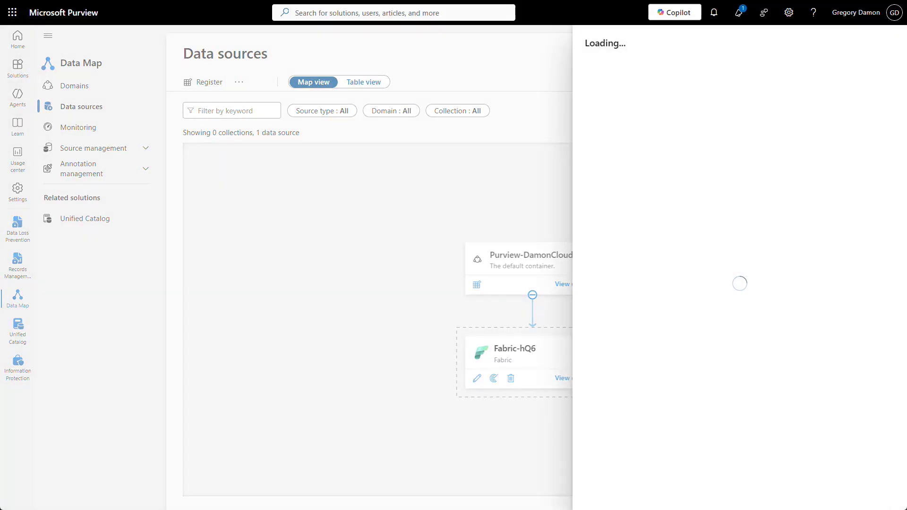
{"action": "type", "text": "fabr"}
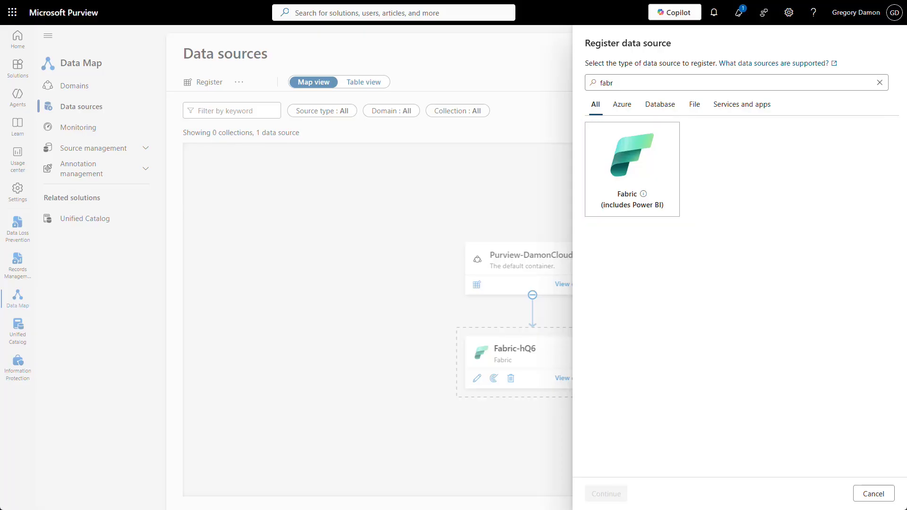
{"action": "left_click", "coordinate": [632, 169]}
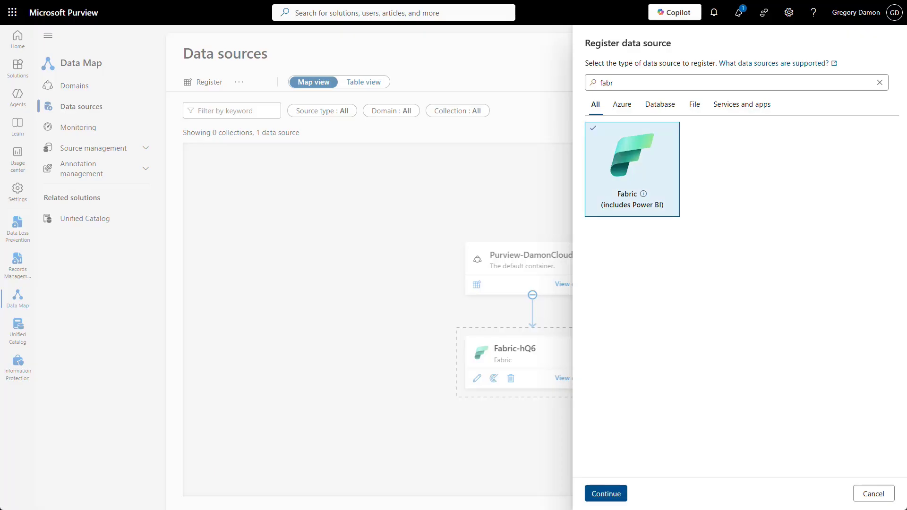
{"action": "left_click", "coordinate": [606, 493]}
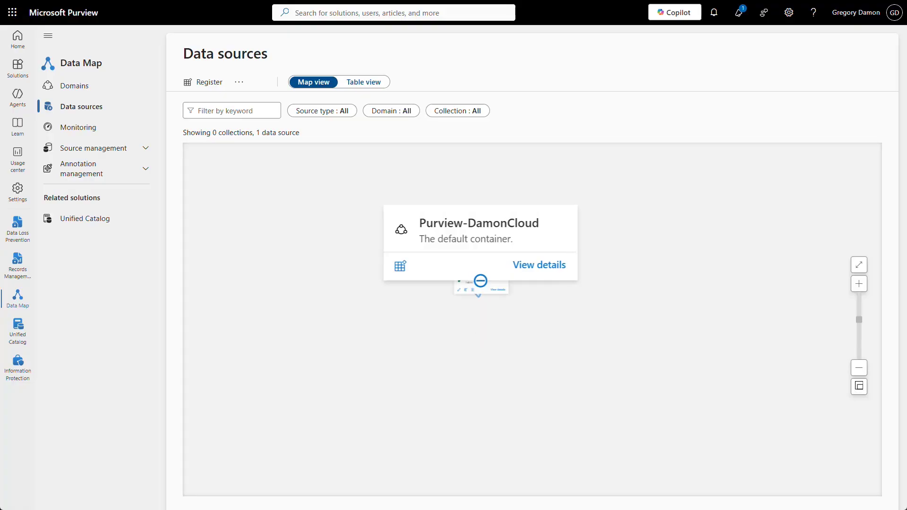
{"action": "left_click", "coordinate": [477, 280]}
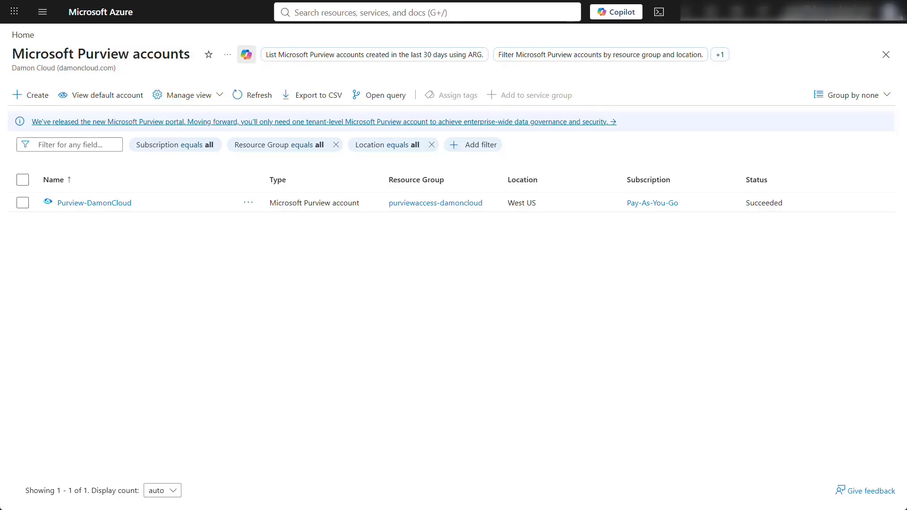
Open the Purview-DamonCloud account in Azure and view the account overview in the Microsoft Purview settings.
{"action": "left_click", "coordinate": [89, 203]}
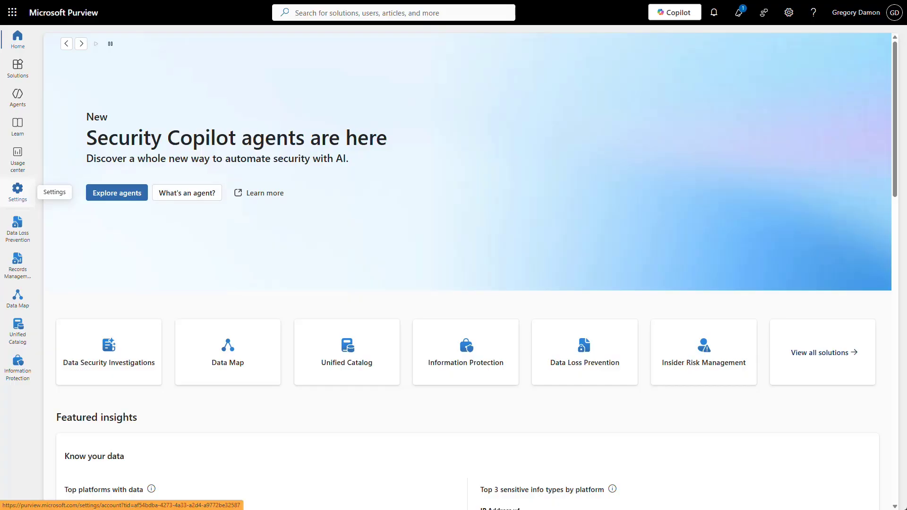
{"action": "left_click", "coordinate": [18, 188]}
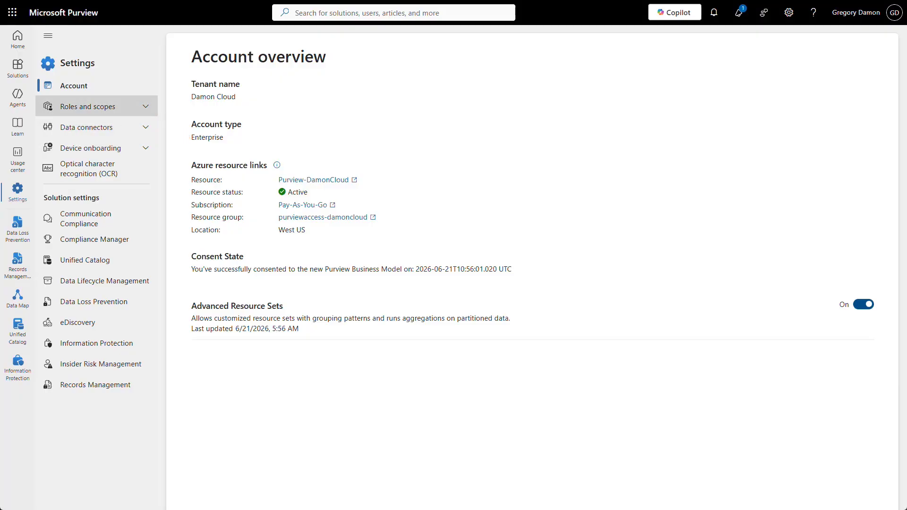
Open the role groups, search for "purview", and view the roles included in the Purview Administrators group.
{"action": "left_click", "coordinate": [97, 106]}
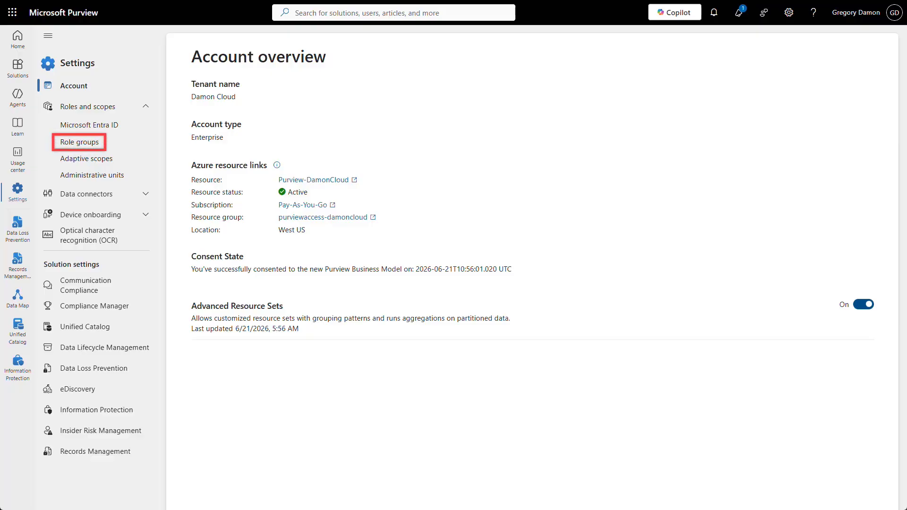
{"action": "left_click", "coordinate": [79, 142]}
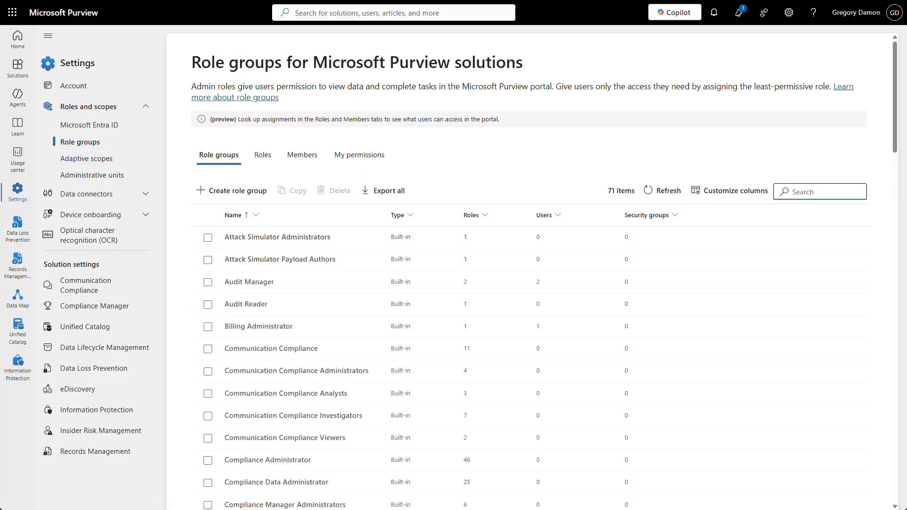
{"action": "type", "text": "purview"}
{"action": "key", "text": "Return"}
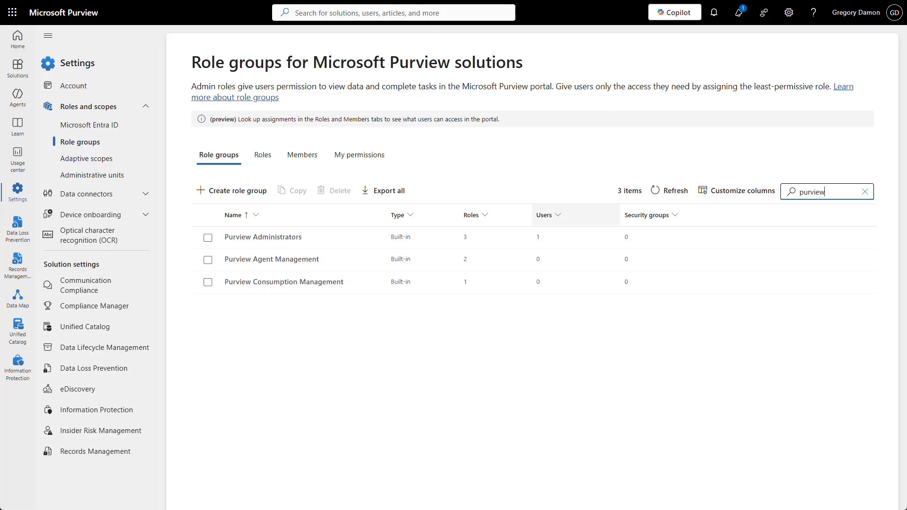
{"action": "left_click", "coordinate": [208, 237]}
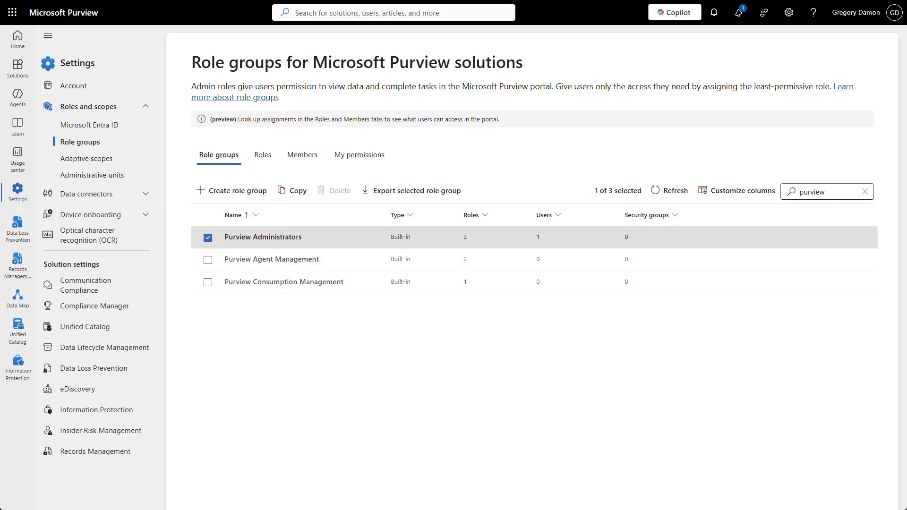
{"action": "left_click", "coordinate": [284, 236]}
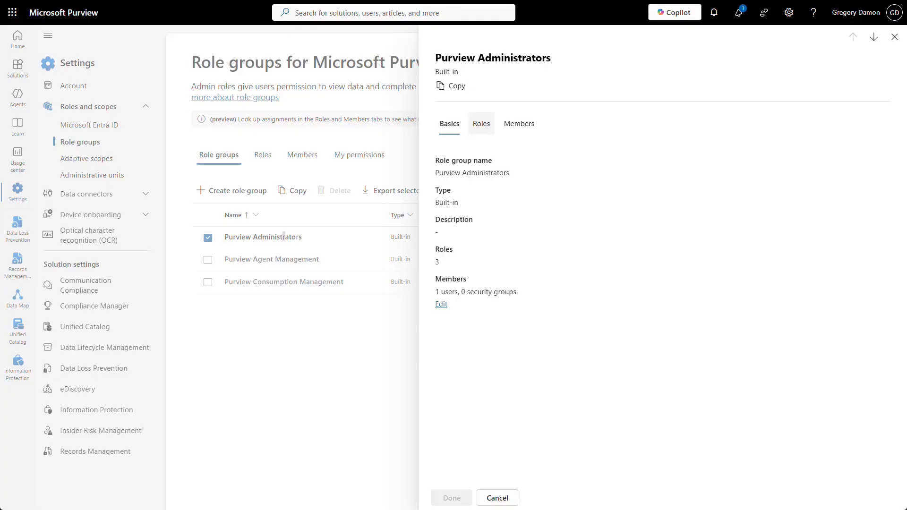
{"action": "left_click", "coordinate": [481, 123]}
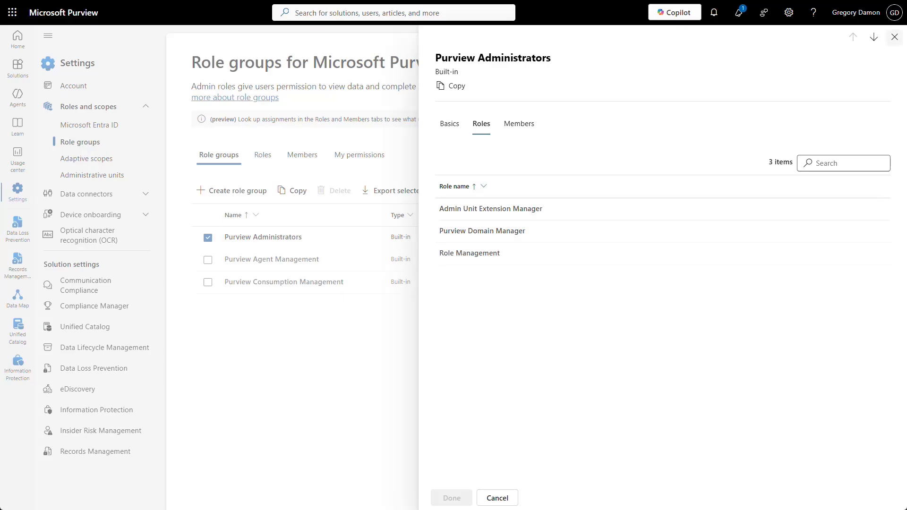
{"action": "left_click", "coordinate": [894, 37]}
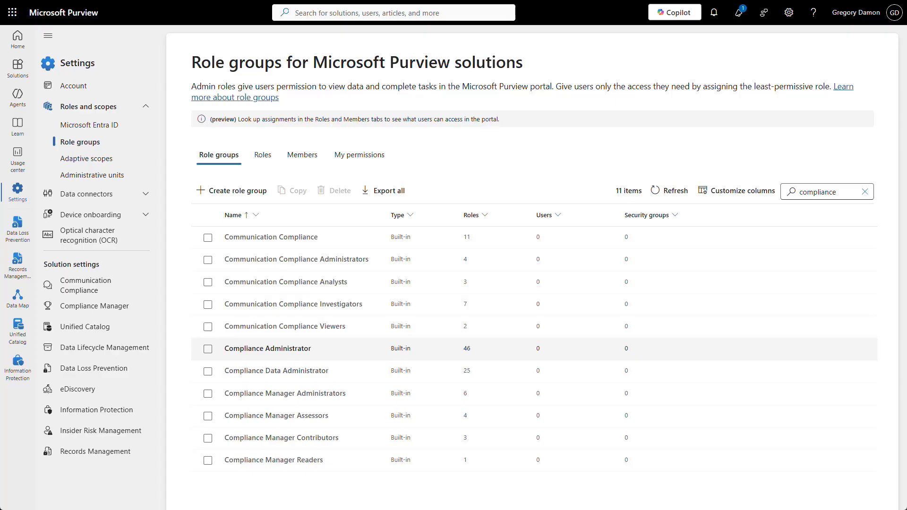
Search the role groups for "compliance", open Compliance Administrator and examine its full list of roles.
{"action": "left_click", "coordinate": [268, 348]}
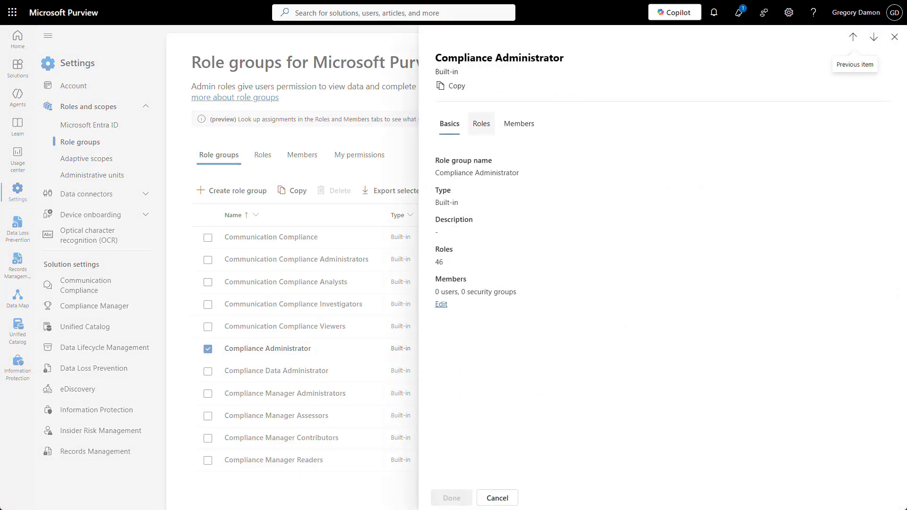
{"action": "left_click", "coordinate": [481, 123]}
{"action": "scroll", "coordinate": [472, 326], "scroll_direction": "down", "scroll_amount": 1}
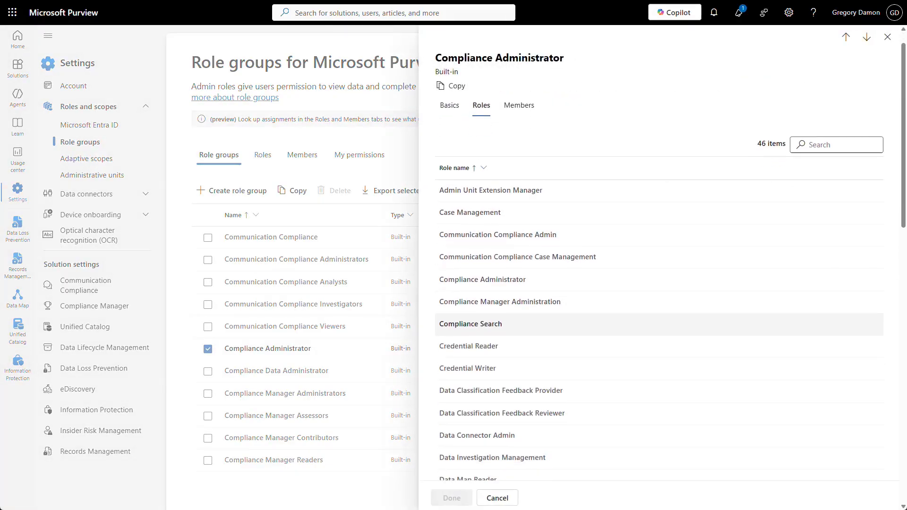
{"action": "scroll", "coordinate": [472, 326], "scroll_direction": "down", "scroll_amount": 10}
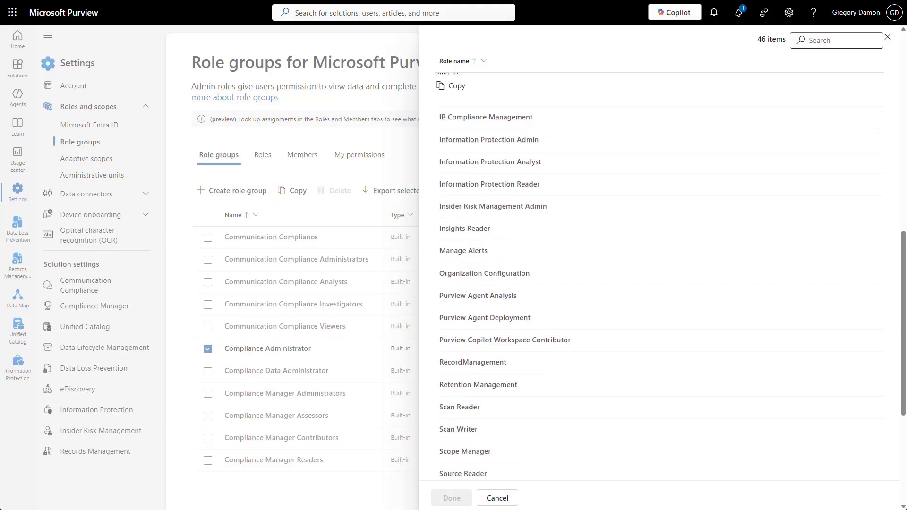
{"action": "scroll", "coordinate": [472, 354], "scroll_direction": "down", "scroll_amount": 1}
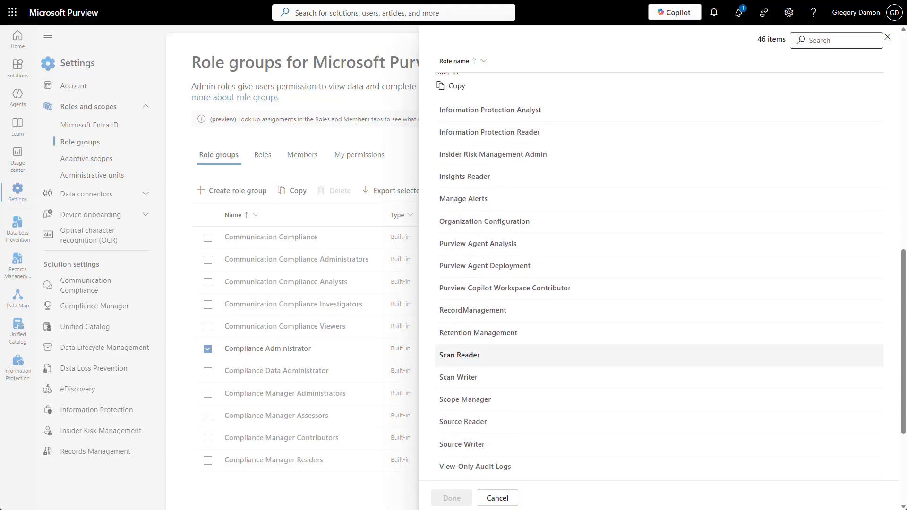
{"action": "scroll", "coordinate": [472, 340], "scroll_direction": "up", "scroll_amount": 1}
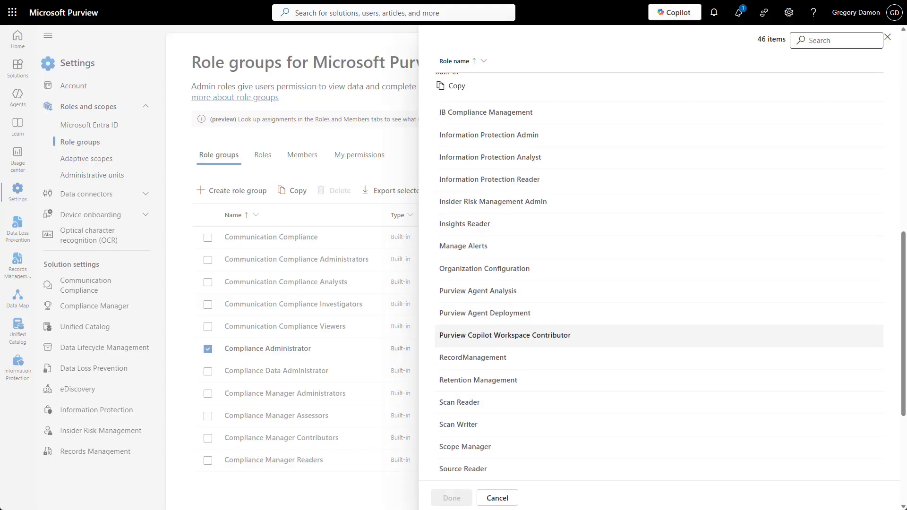
{"action": "scroll", "coordinate": [472, 356], "scroll_direction": "down", "scroll_amount": 5}
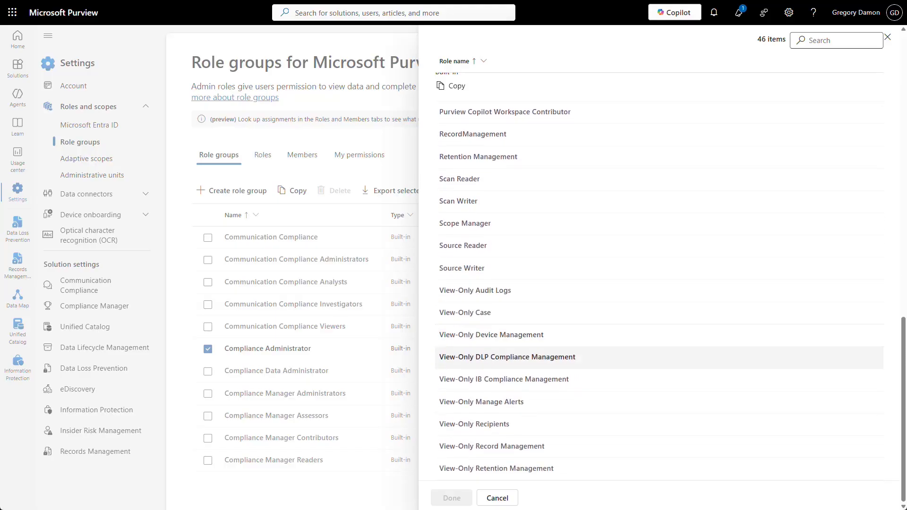
Close the Compliance Administrator role group's details without changes and clear its selection in the list.
{"action": "scroll", "coordinate": [472, 359], "scroll_direction": "up", "scroll_amount": 15}
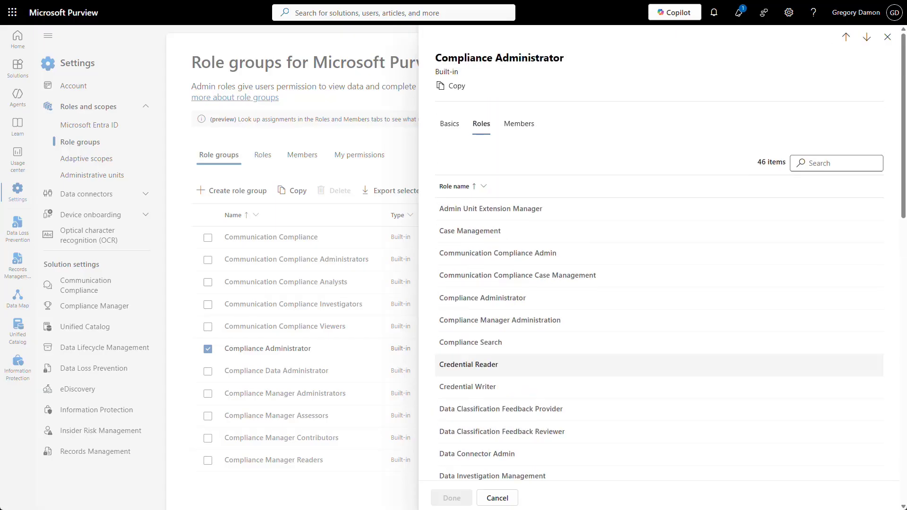
{"action": "left_click", "coordinate": [497, 498]}
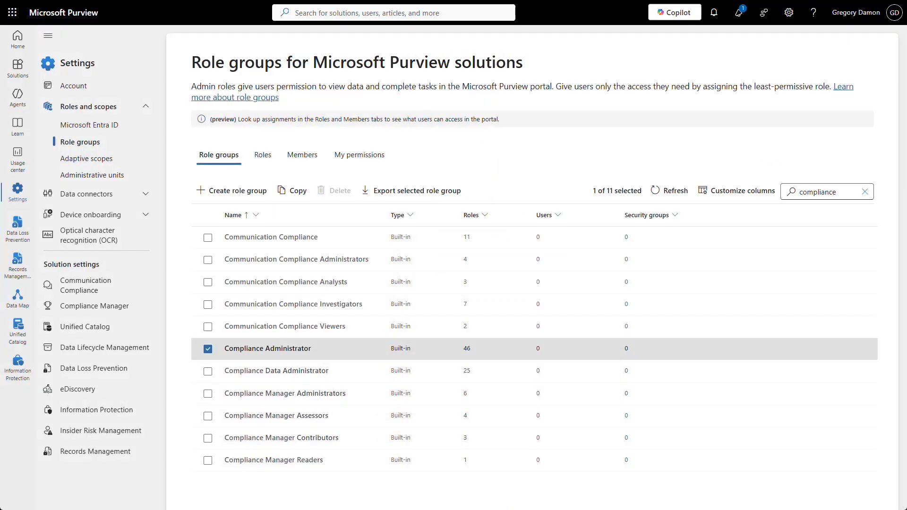
{"action": "left_click", "coordinate": [208, 349]}
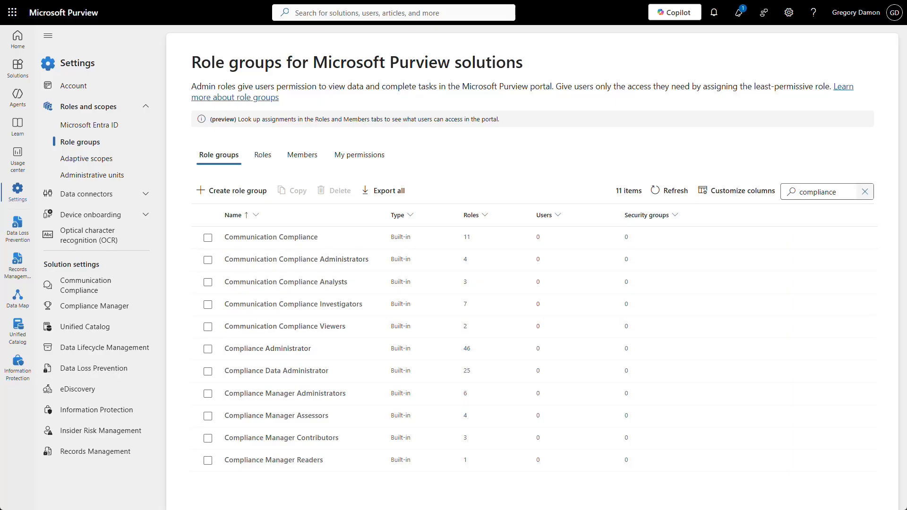
Search the role groups for "information", view the roles in Information Protection Admins, and close its details and deselect it.
{"action": "left_click", "coordinate": [865, 191]}
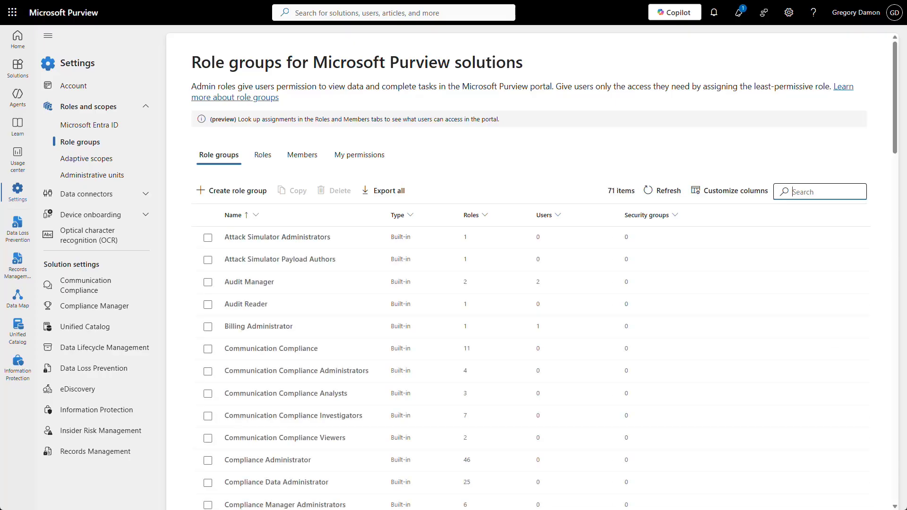
{"action": "type", "text": "information"}
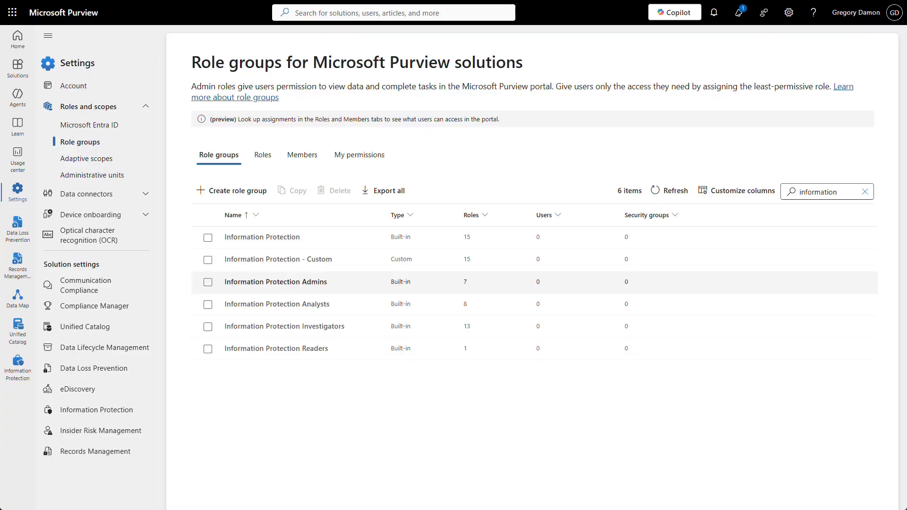
{"action": "left_click", "coordinate": [293, 282]}
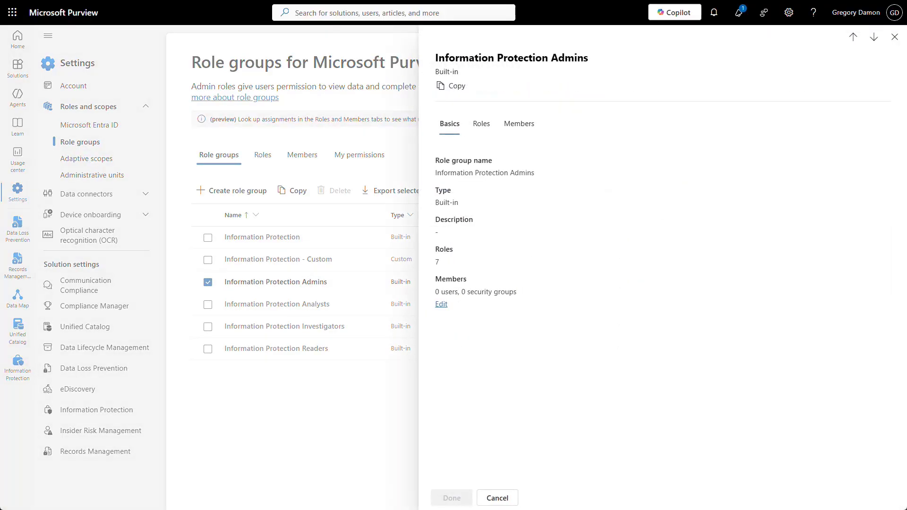
{"action": "left_click", "coordinate": [481, 124]}
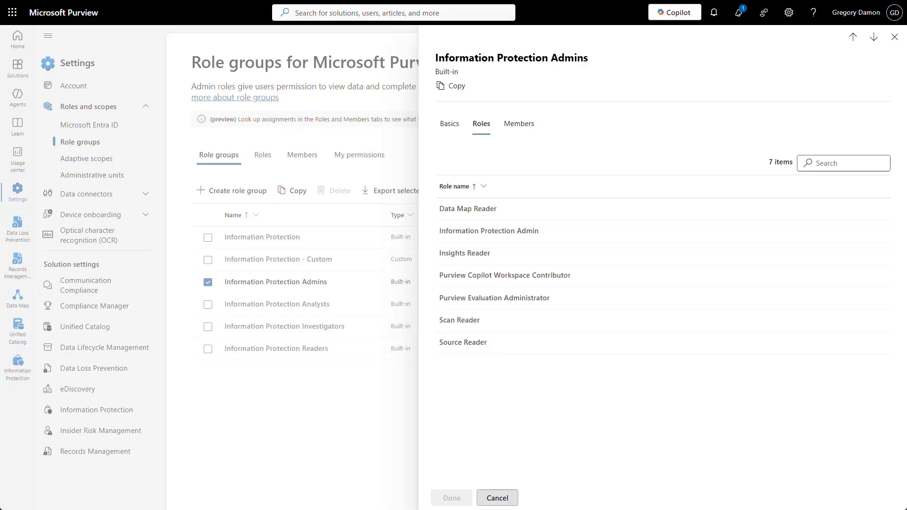
{"action": "left_click", "coordinate": [498, 497]}
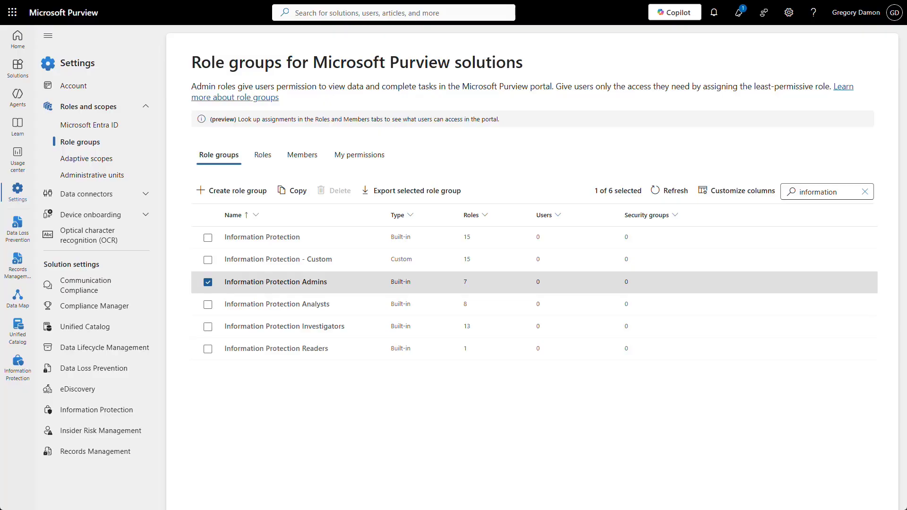
{"action": "left_click", "coordinate": [208, 282]}
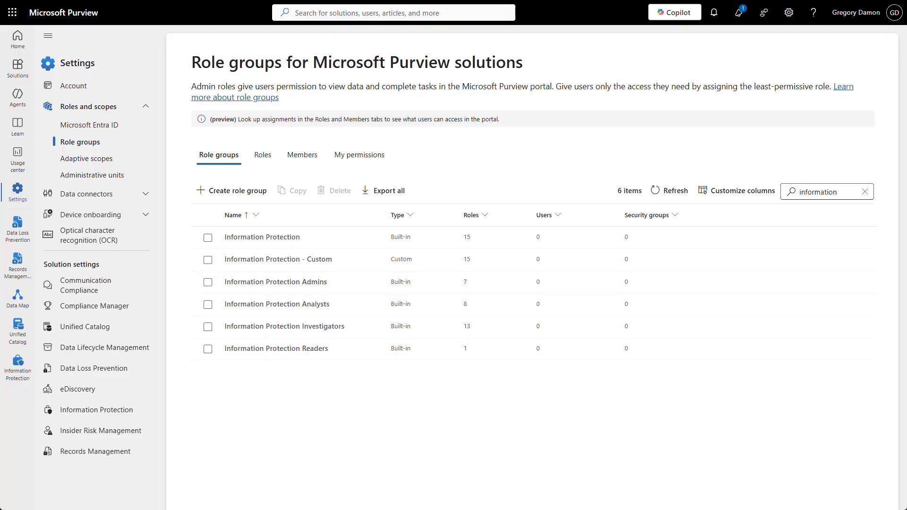